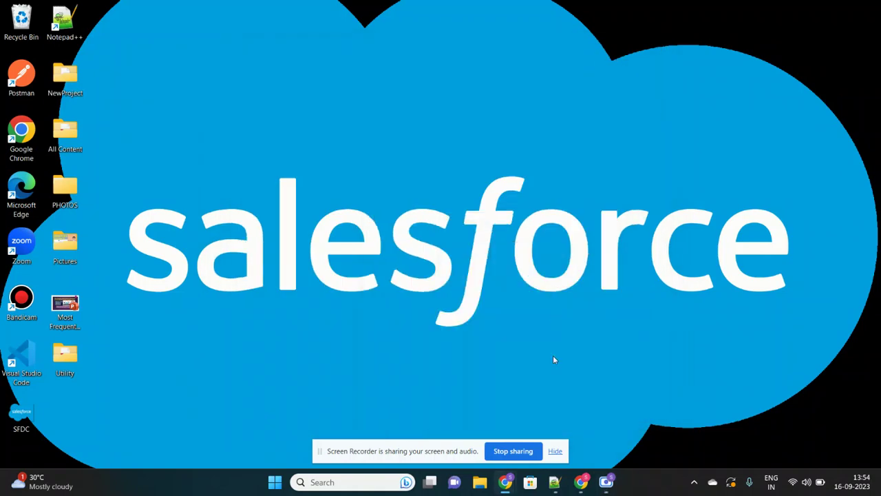
# Hide the screen-sharing notification bar to uncover the desktop.
pyautogui.click(555, 451)
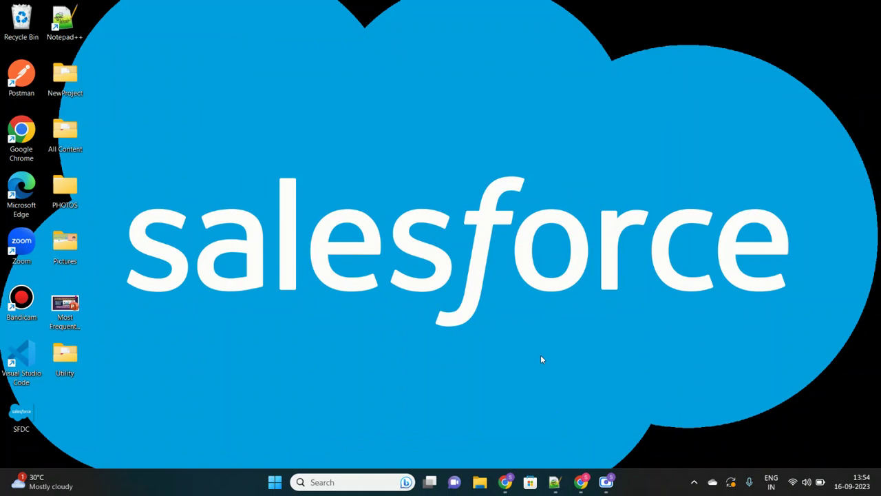
# Bring the Salesforce My Domain page forward and copy the Current My Domain URL.
pyautogui.moveTo(508, 477)
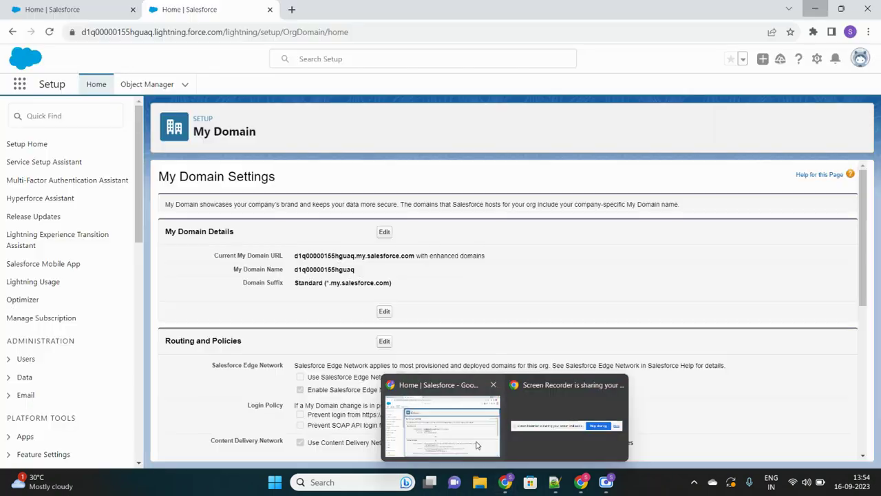
pyautogui.click(476, 444)
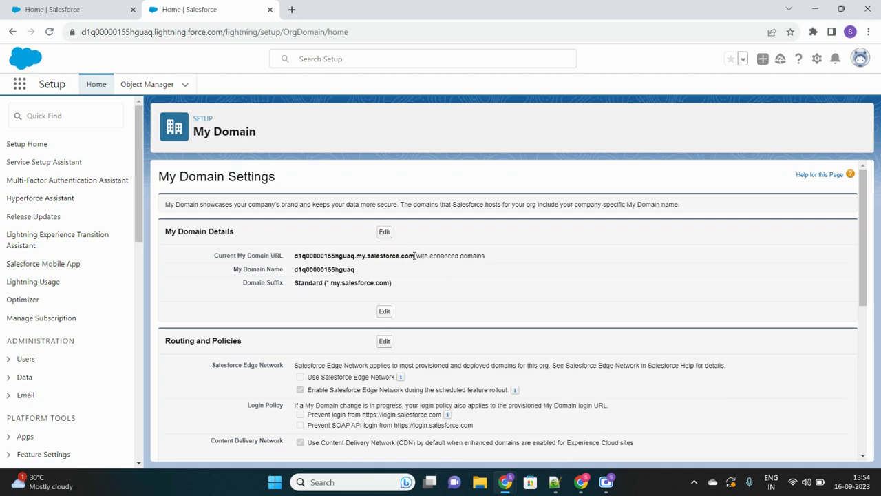
pyautogui.moveTo(415, 255); pyautogui.dragTo(293, 259)
pyautogui.hotkey('ctrl', 'c')
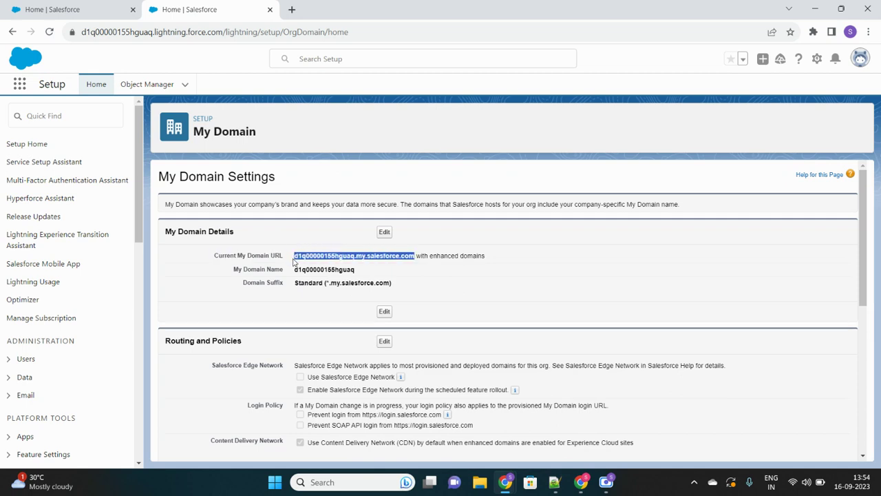
pyautogui.click(219, 34)
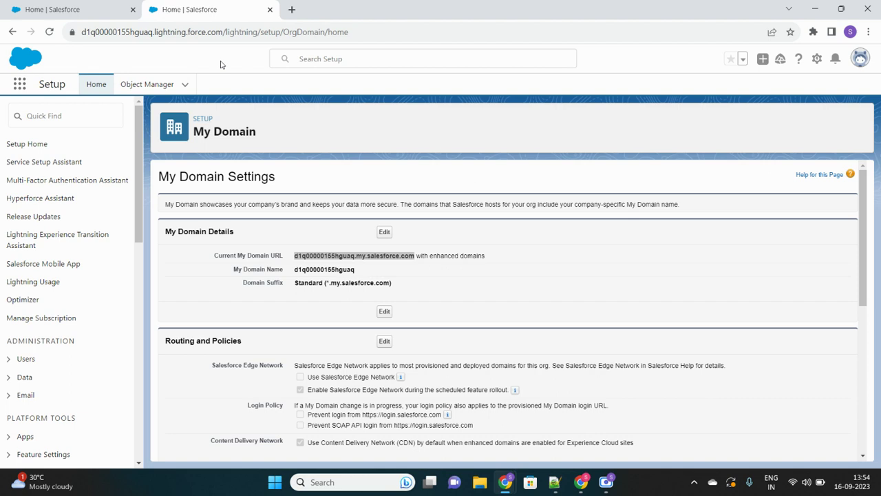
# Load the copied My Domain URL in an incognito window and choose Log in with Gmail.
pyautogui.hotkey('ctrl', 'shift', 'n')
pyautogui.hotkey('ctrl', 'v')
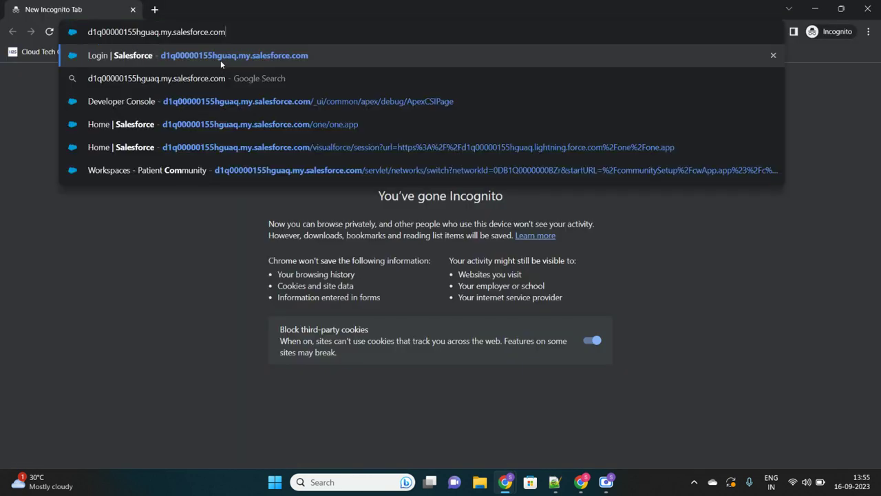
pyautogui.press('Return')
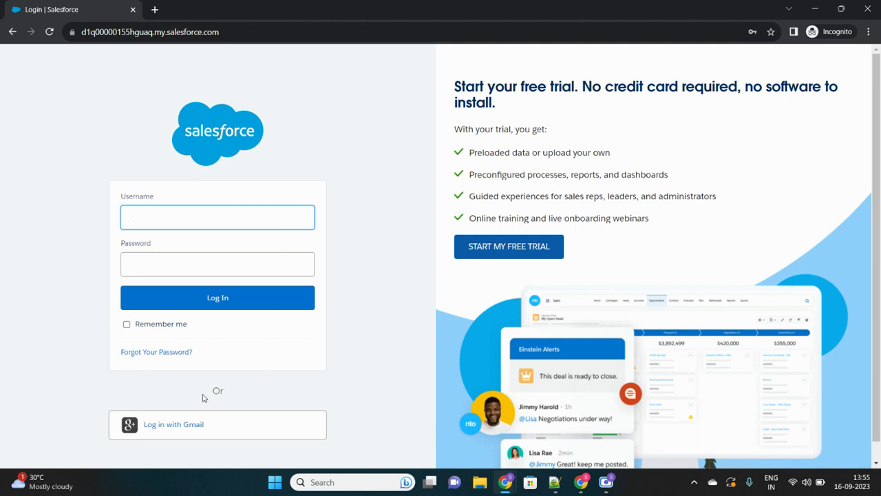
pyautogui.click(219, 434)
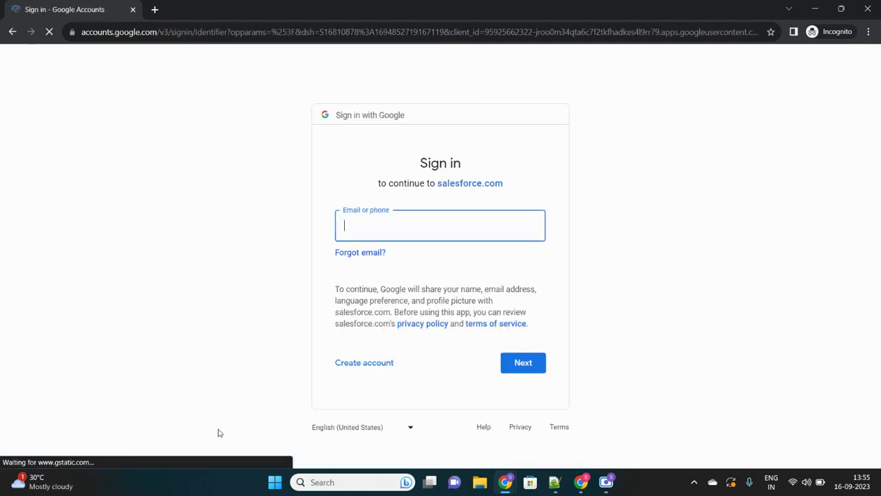
# Sign in to Google with the saved account email and its password.
pyautogui.click(406, 231)
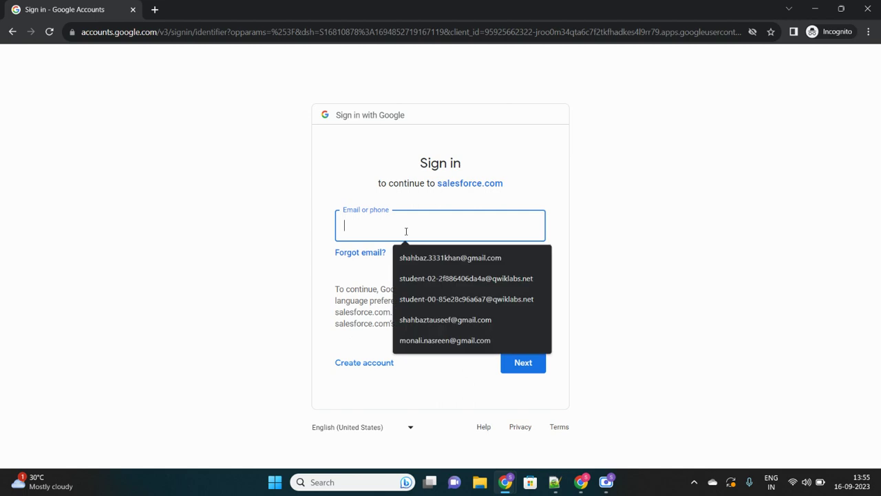
pyautogui.click(444, 258)
pyautogui.click(523, 362)
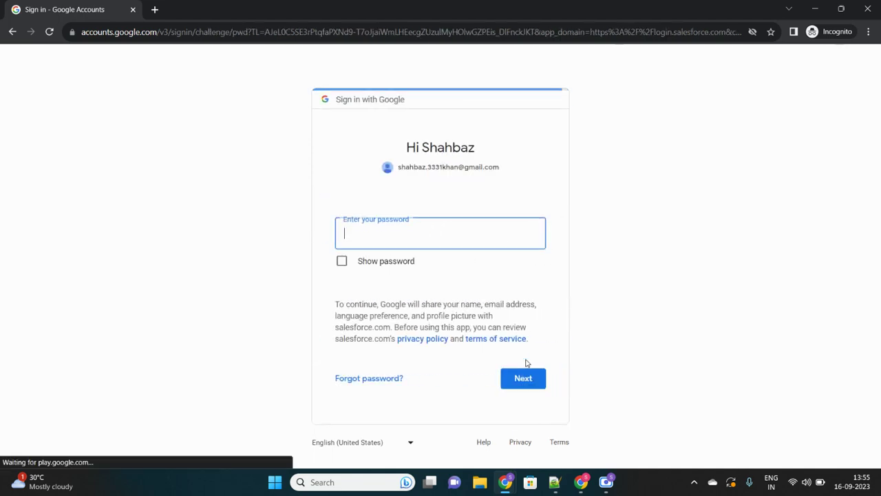
pyautogui.write('•••••')
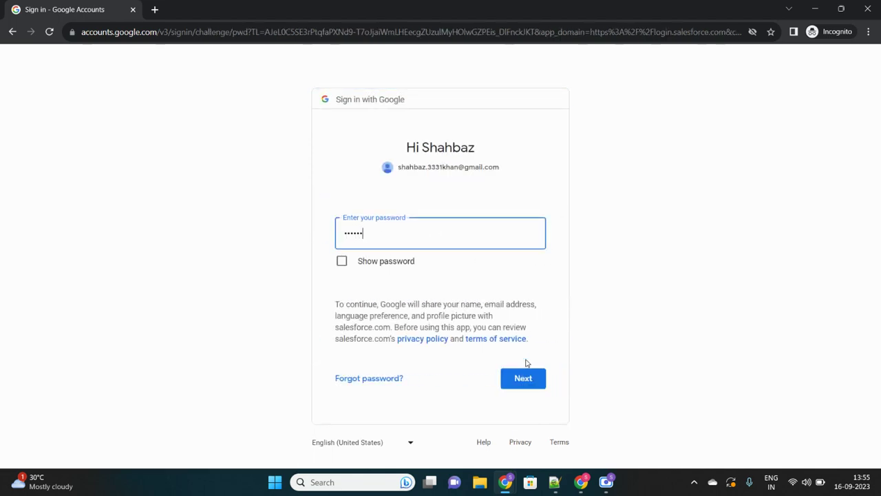
pyautogui.write('•••••')
pyautogui.click(517, 379)
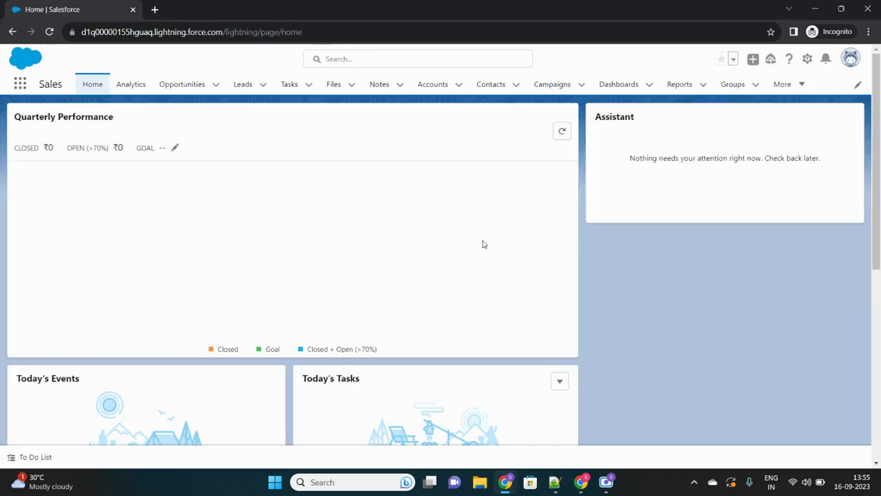
# Close the incognito window and log in at login.salesforce.com with the saved credentials.
pyautogui.click(868, 9)
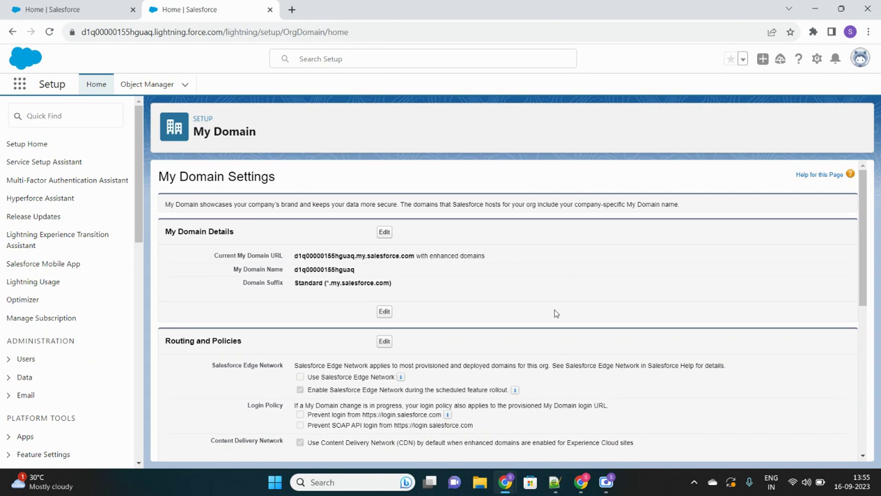
pyautogui.click(582, 482)
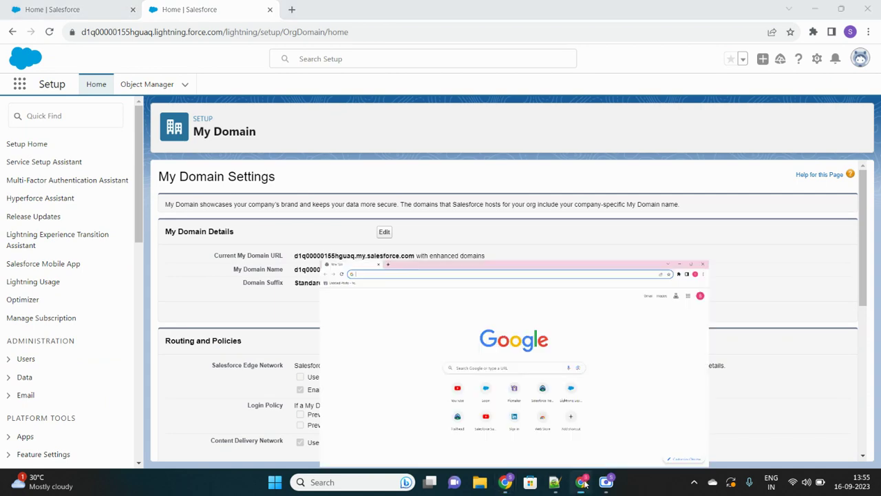
pyautogui.write('log')
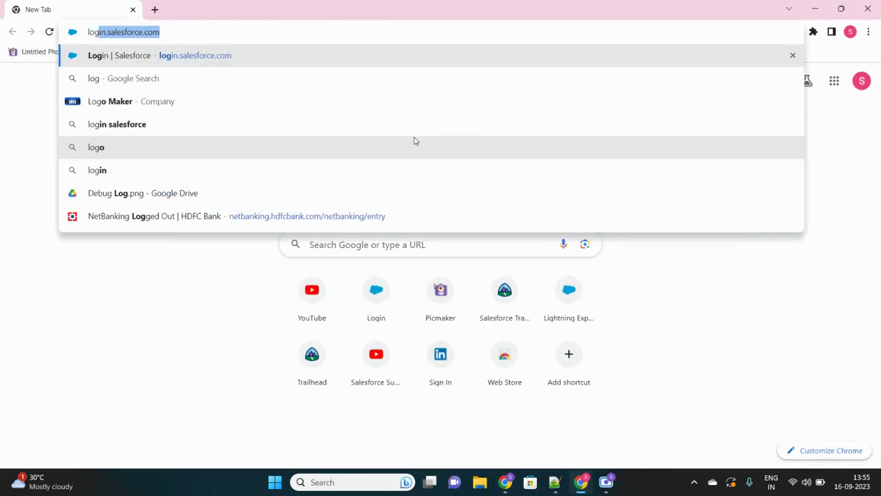
pyautogui.press('Return')
pyautogui.click(207, 292)
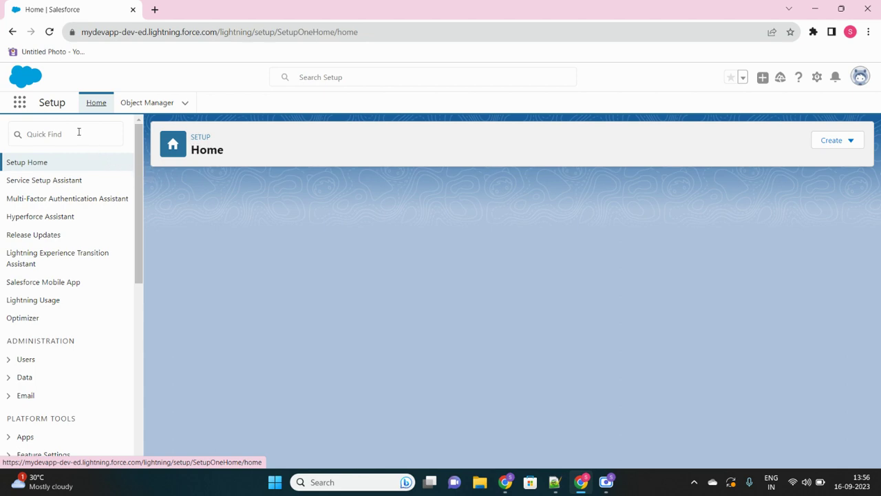
# Search Setup Quick Find for 'Auth.' and open Identity > Auth. Providers.
pyautogui.click(79, 133)
pyautogui.write('A')
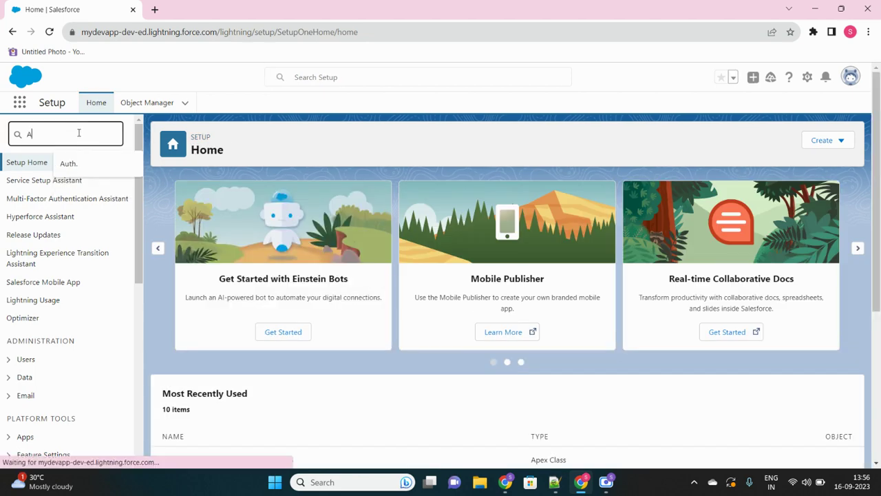
pyautogui.write('uth.')
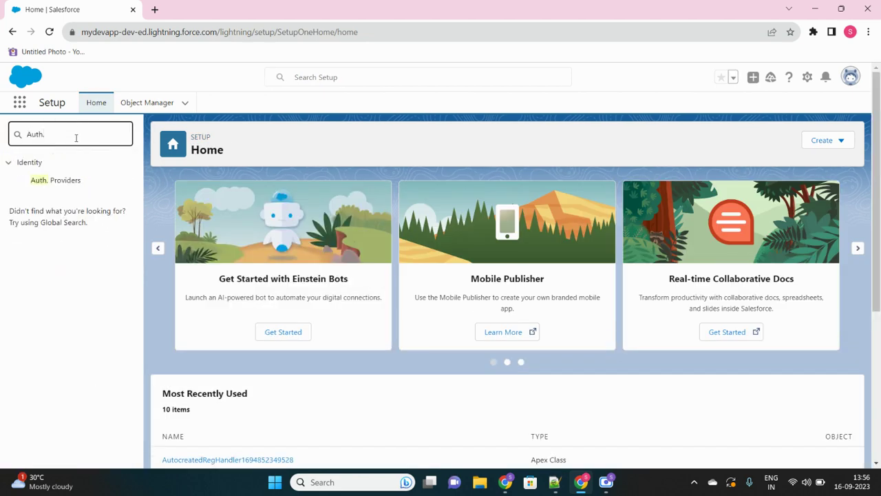
pyautogui.click(64, 186)
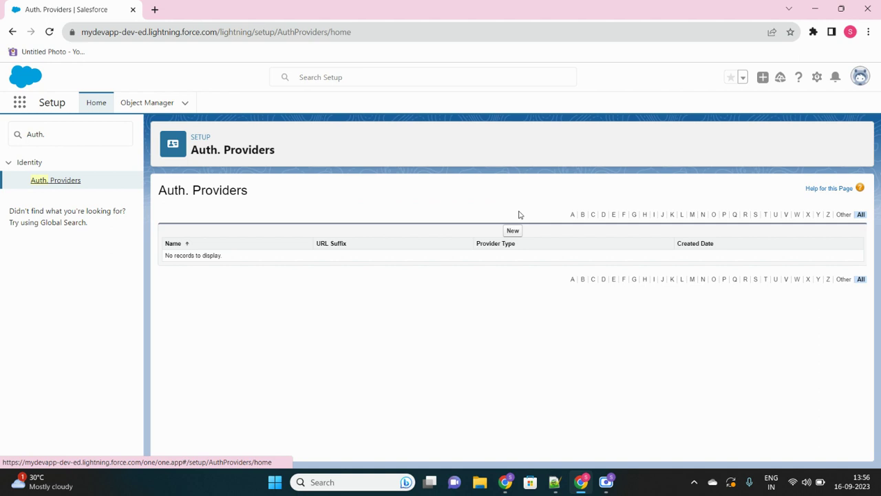
# Create a new Auth. Provider of type Google, with Name and URL Suffix both 'Google'.
pyautogui.click(513, 231)
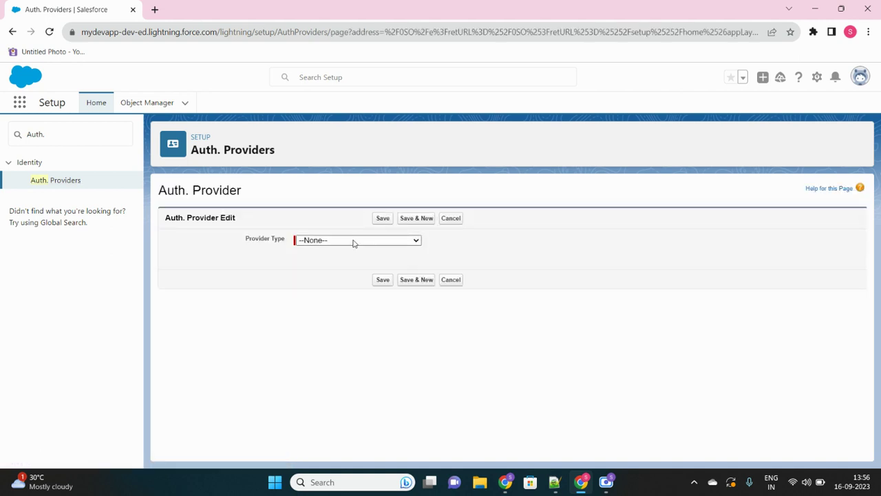
pyautogui.click(353, 241)
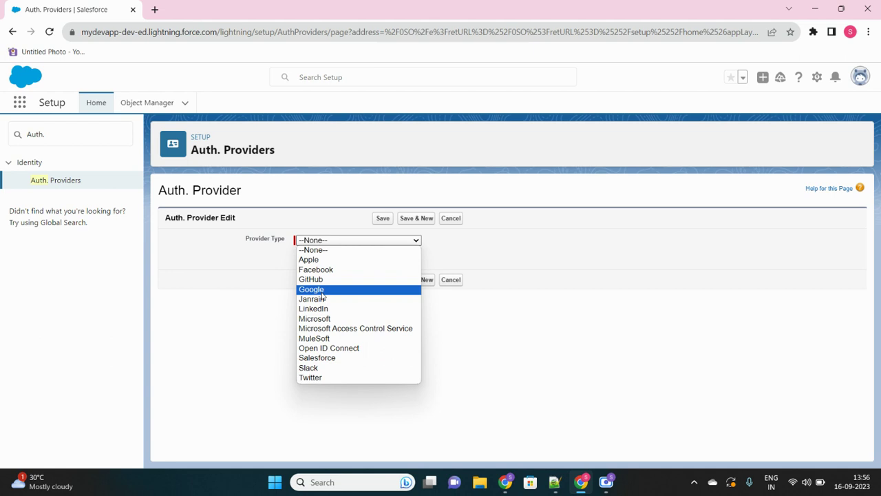
pyautogui.click(322, 291)
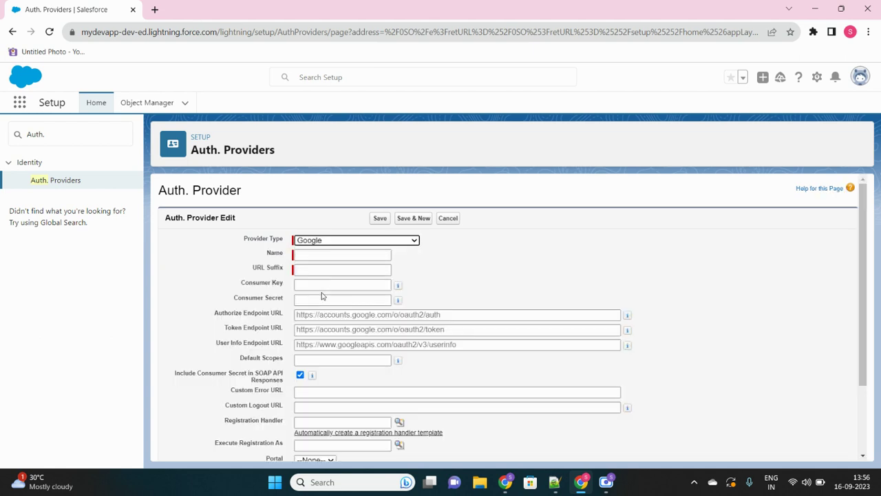
pyautogui.click(328, 253)
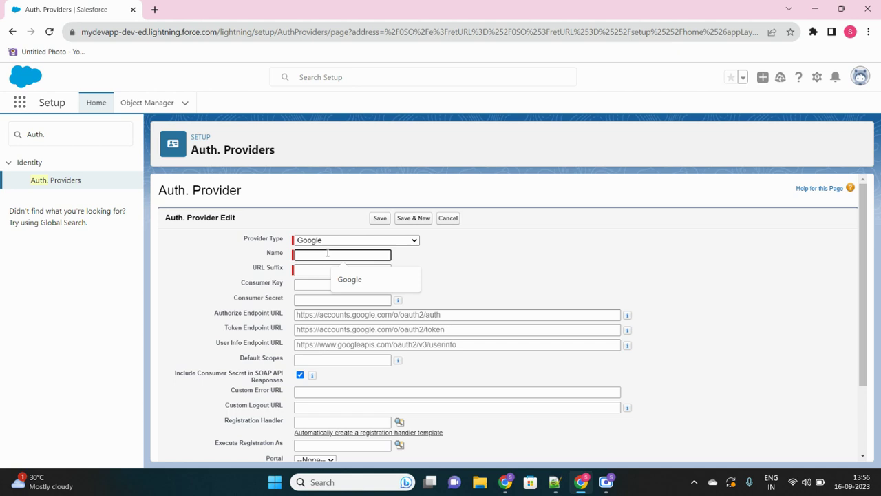
pyautogui.click(354, 281)
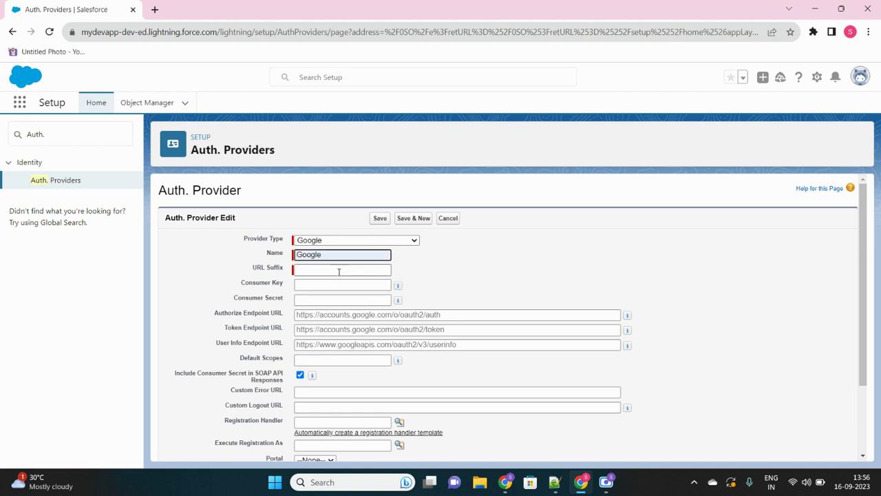
pyautogui.click(339, 270)
pyautogui.click(408, 279)
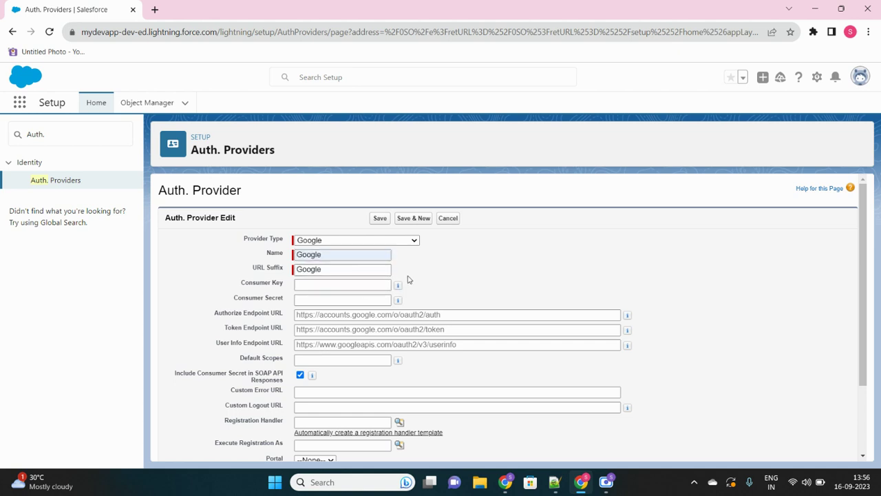
# Enable 'Automatically create a registration handler template' on the provider form.
pyautogui.scroll(-3, 408, 279)
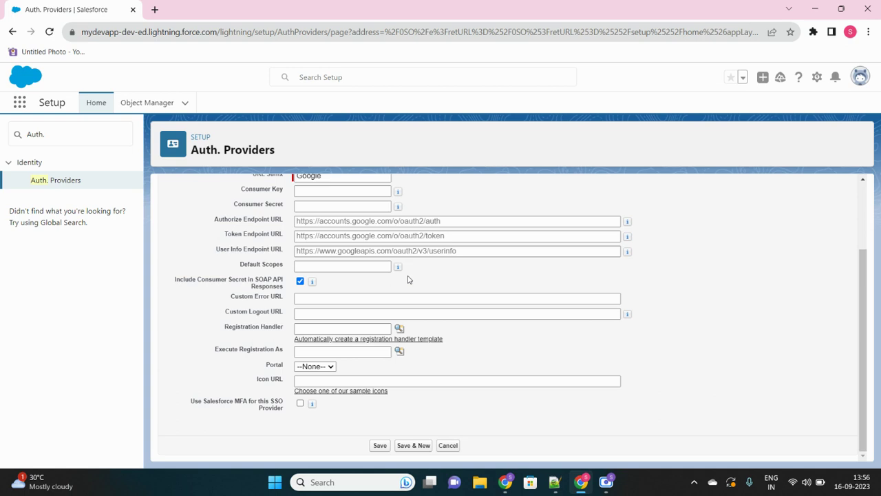
pyautogui.scroll(3, 319, 295)
pyautogui.scroll(-3, 319, 295)
pyautogui.scroll(3, 319, 295)
pyautogui.scroll(-1, 319, 295)
pyautogui.scroll(-2, 319, 295)
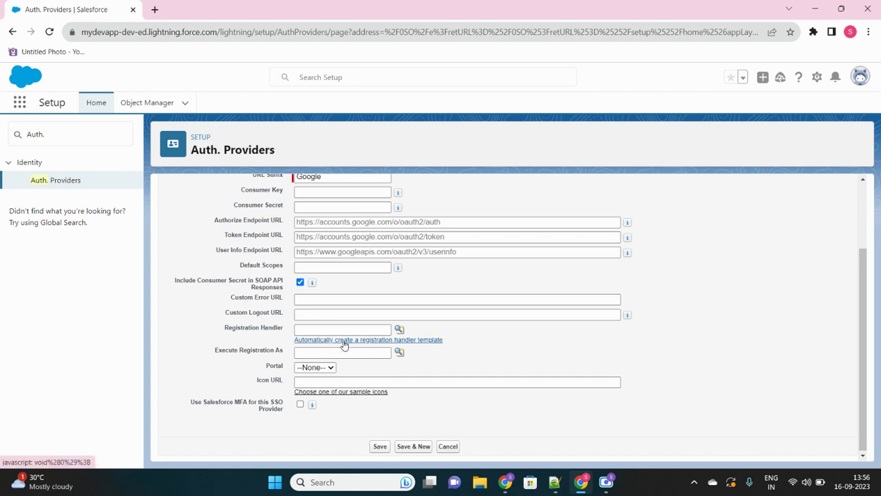
pyautogui.click(345, 340)
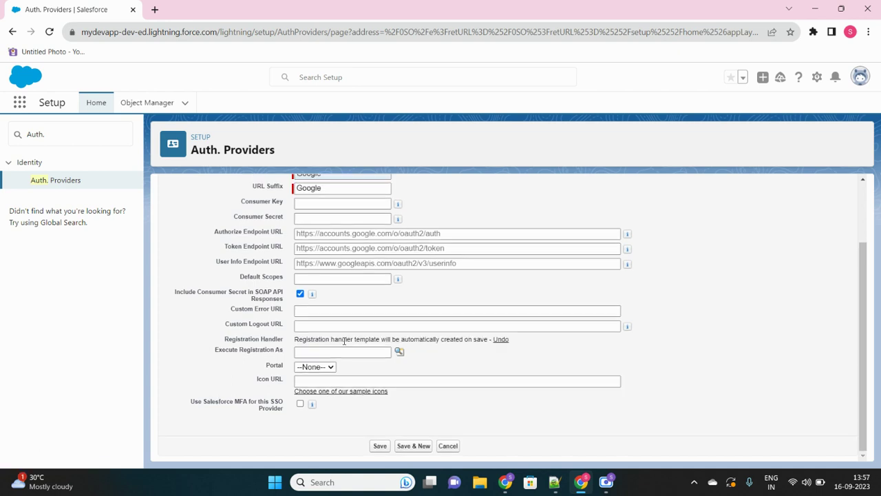
# Set Execute Registration As to the admin user through the lookup.
pyautogui.click(312, 352)
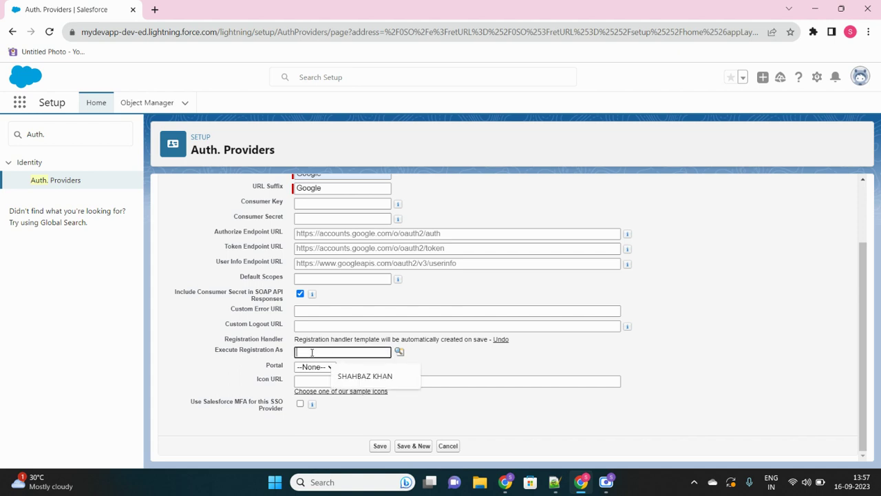
pyautogui.click(371, 376)
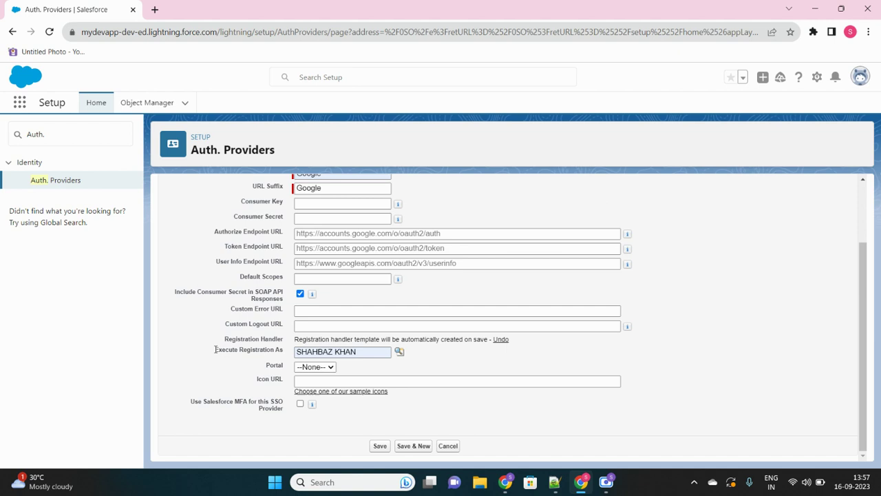
pyautogui.moveTo(215, 349); pyautogui.dragTo(285, 349)
pyautogui.click(285, 349)
pyautogui.click(399, 353)
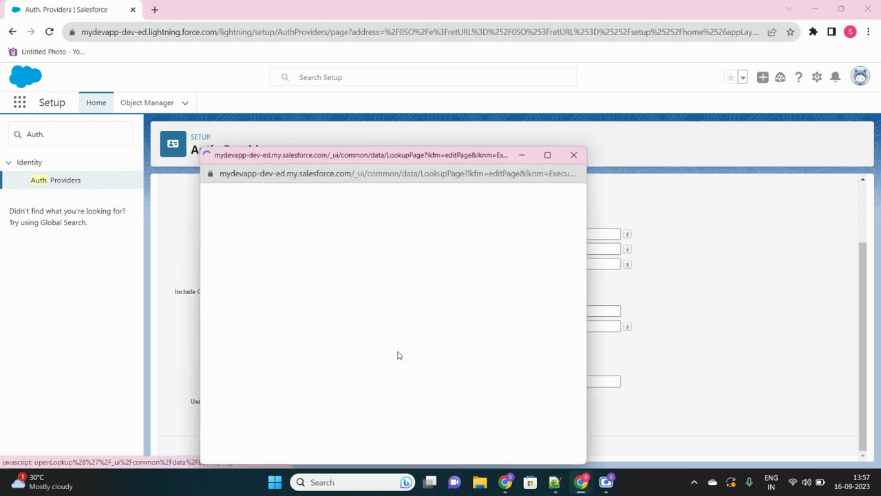
pyautogui.click(237, 303)
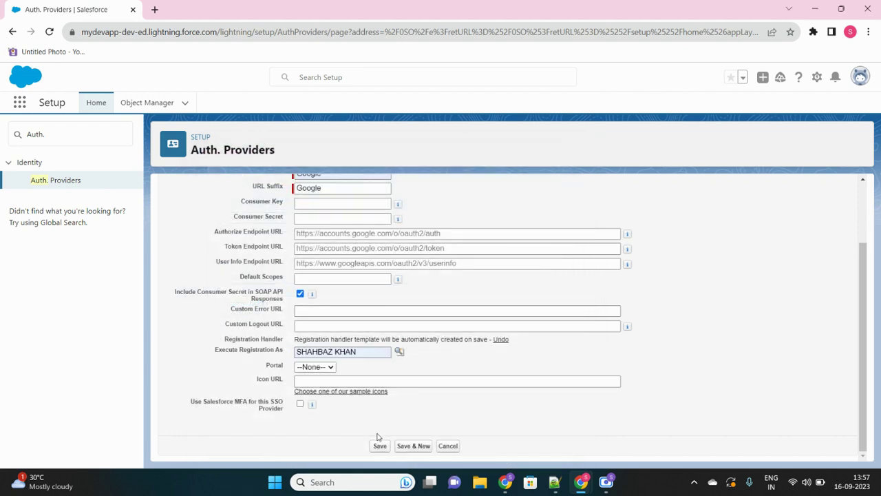
# Save the Google auth provider.
pyautogui.scroll(2, 409, 298)
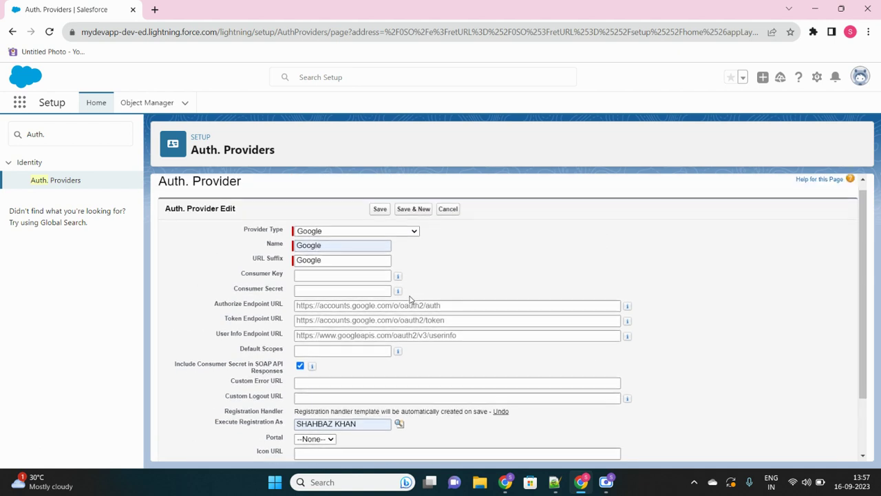
pyautogui.scroll(-2, 409, 298)
pyautogui.scroll(2, 409, 298)
pyautogui.scroll(-2, 409, 298)
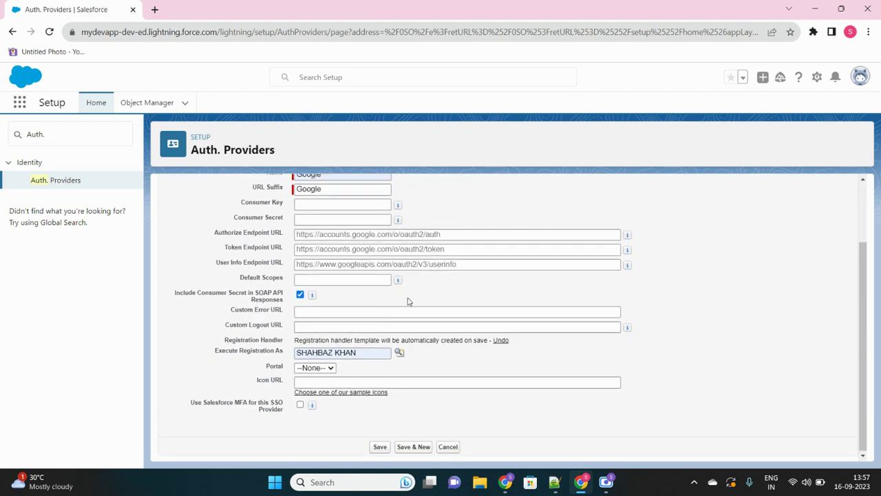
pyautogui.click(379, 446)
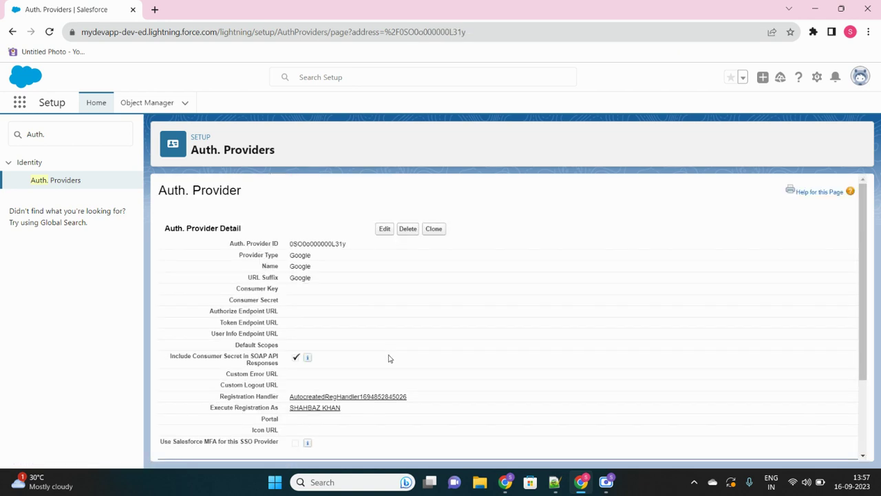
pyautogui.scroll(-2, 388, 358)
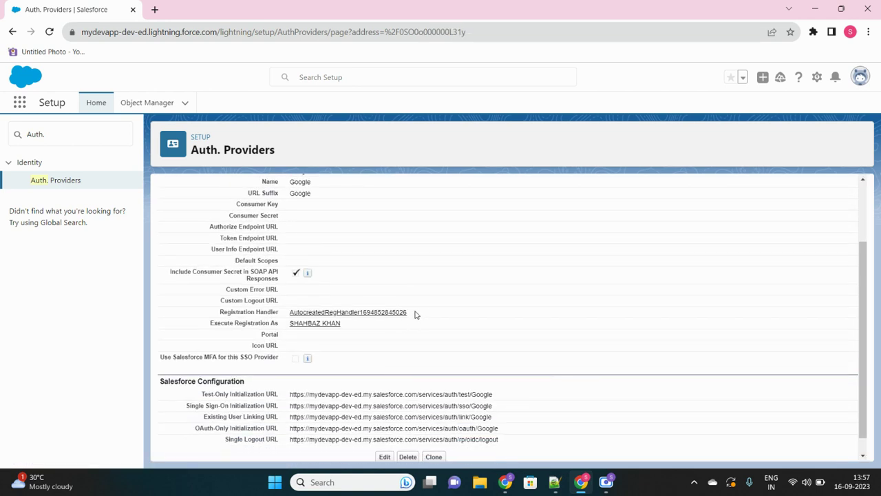
pyautogui.moveTo(413, 315); pyautogui.dragTo(285, 315)
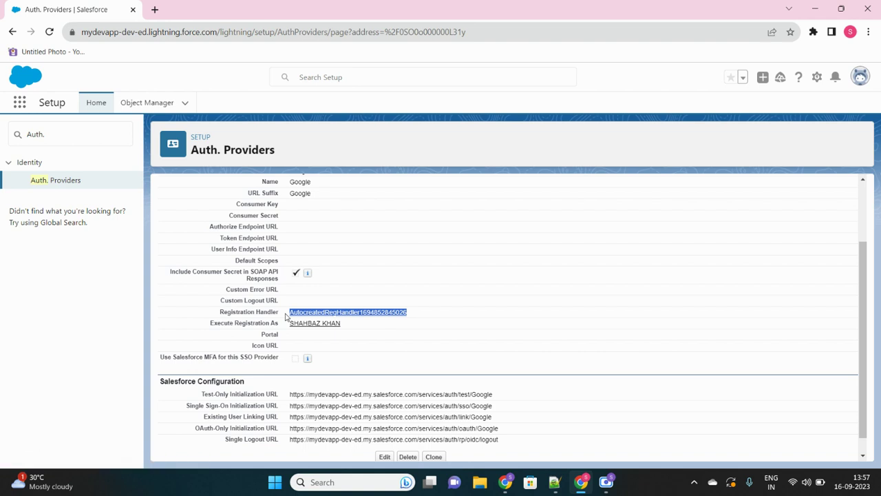
pyautogui.click(286, 315)
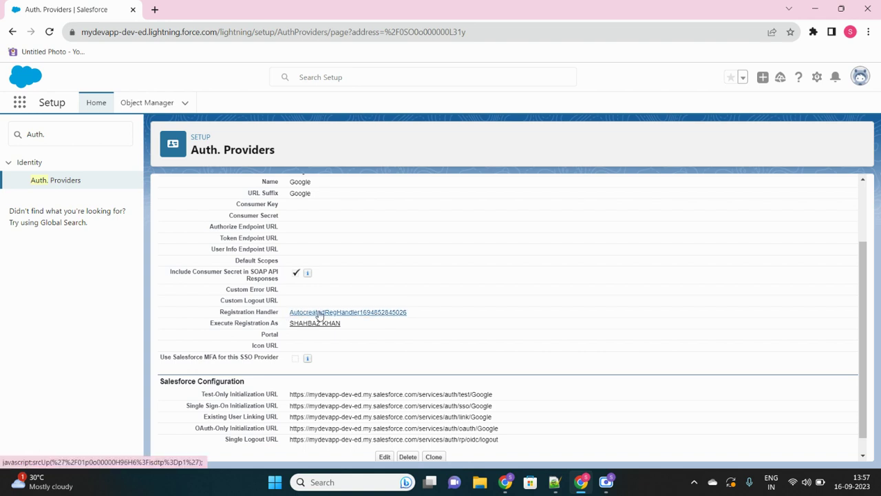
pyautogui.click(319, 314)
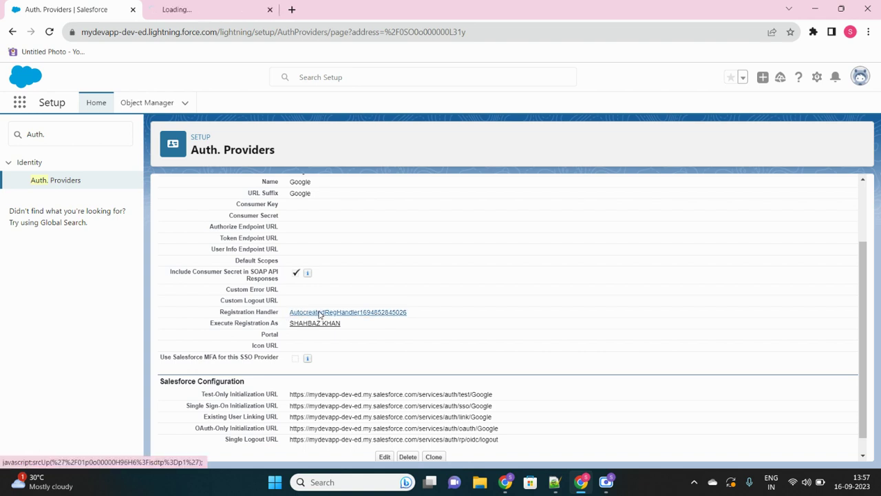
pyautogui.click(204, 14)
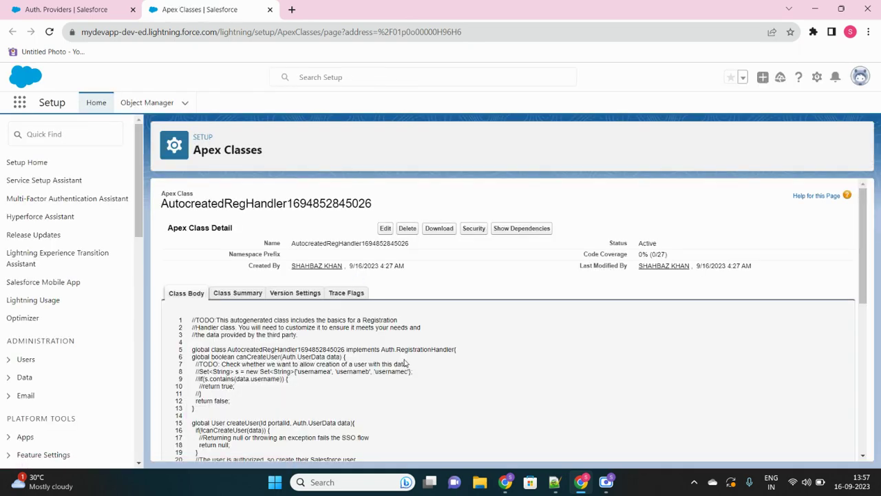
pyautogui.scroll(-3, 405, 362)
pyautogui.scroll(3, 406, 360)
# Copy the entire GmailRegistrationHandler code from Notepad++ and return to Chrome.
pyautogui.click(556, 482)
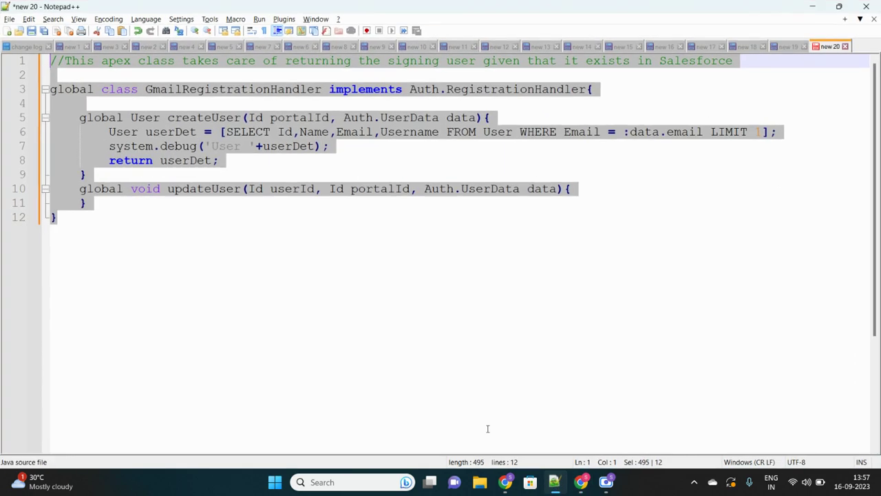
pyautogui.click(350, 219)
pyautogui.hotkey('ctrl', 'a')
pyautogui.hotkey('ctrl', 'c')
pyautogui.click(581, 486)
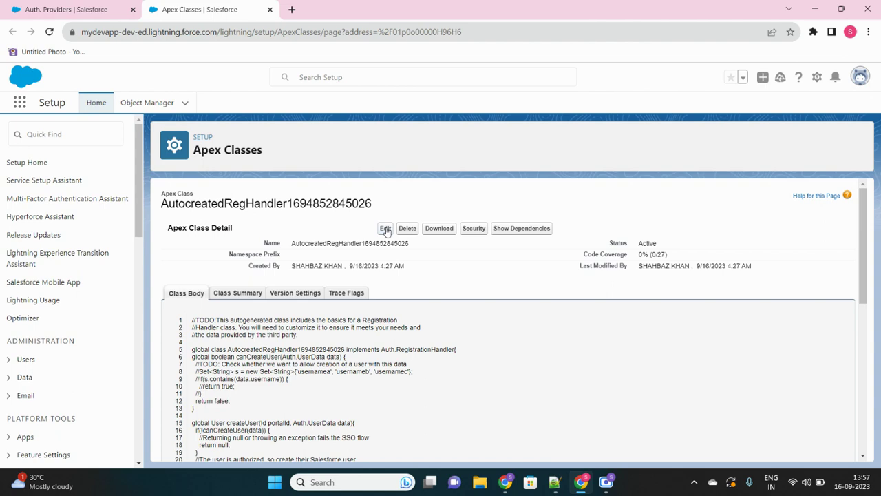
# Replace the auto-created handler class's code with the pasted GmailRegistrationHandler code.
pyautogui.click(386, 228)
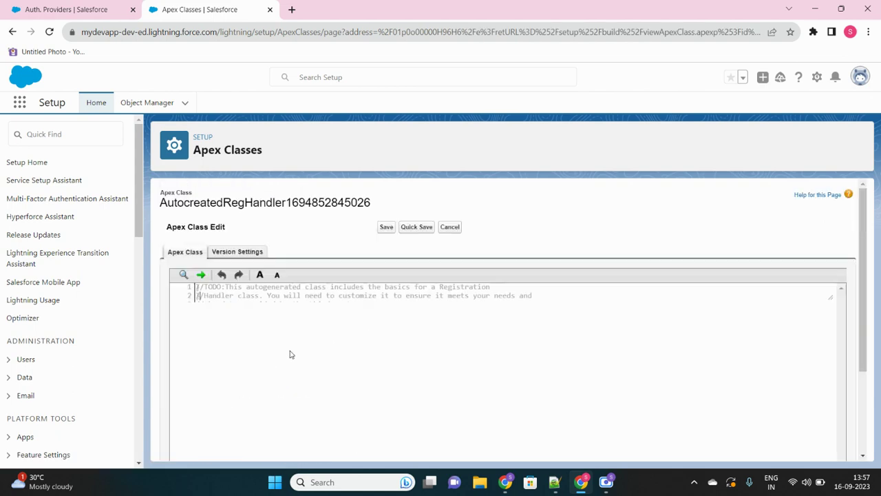
pyautogui.scroll(-10, 290, 354)
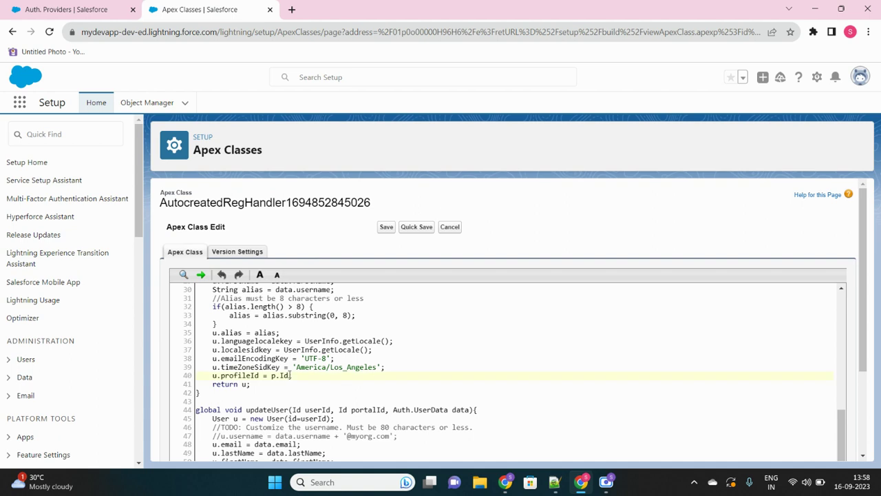
pyautogui.hotkey('ctrl', 'a')
pyautogui.hotkey('ctrl', 'v')
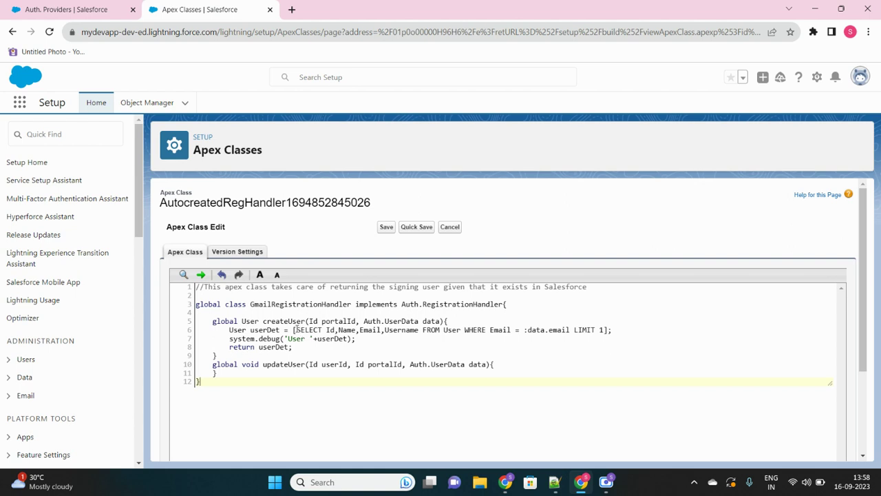
# Review the Email user query, data parameter and returned userDet, then save the class.
pyautogui.moveTo(296, 330); pyautogui.dragTo(408, 330)
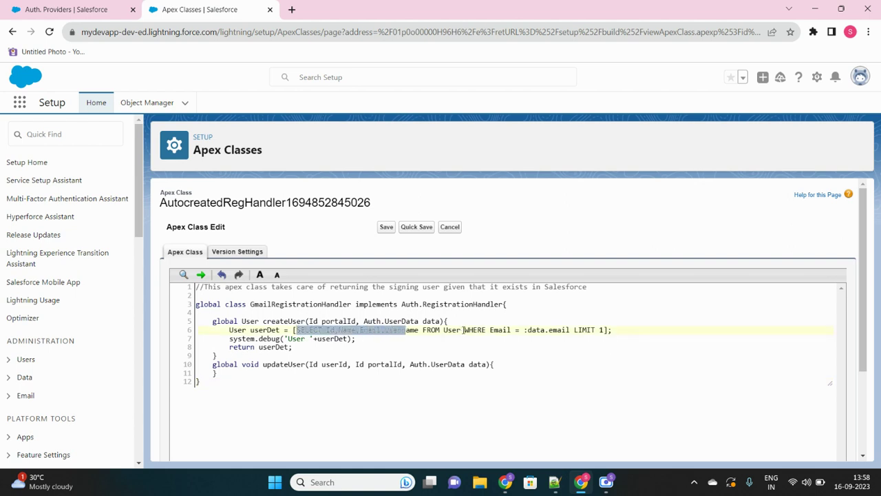
pyautogui.doubleClick(499, 330)
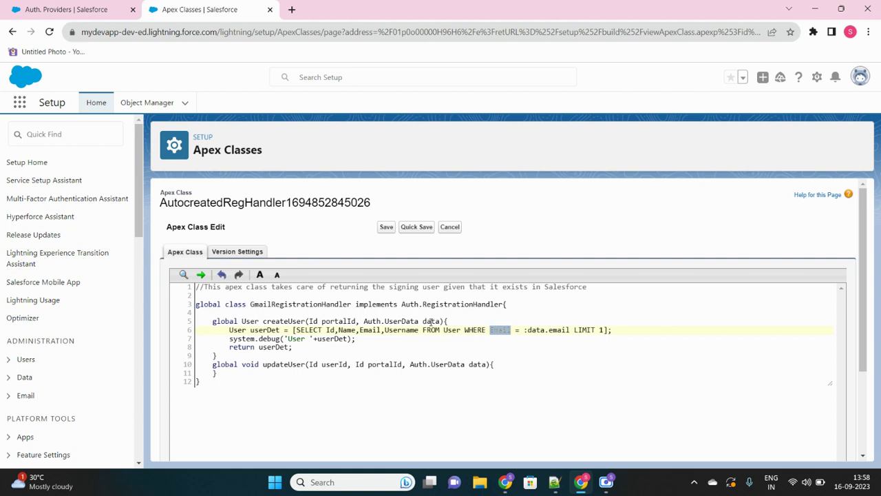
pyautogui.doubleClick(432, 322)
pyautogui.doubleClick(272, 348)
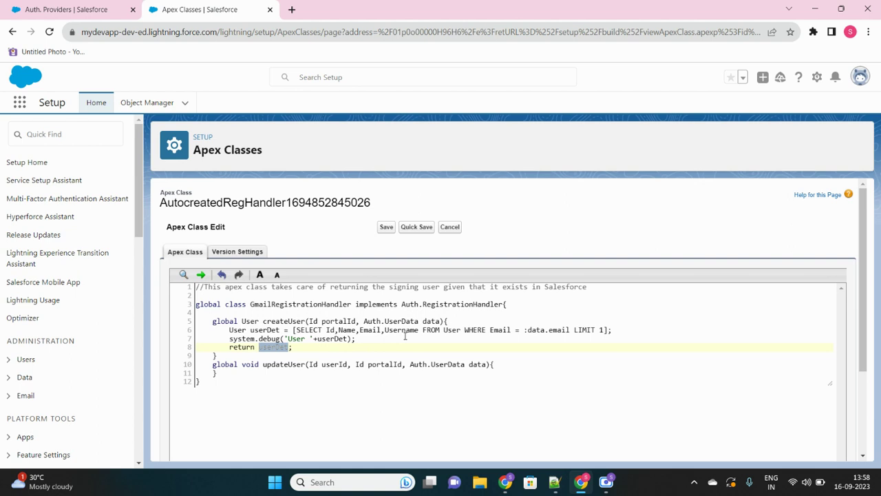
pyautogui.click(405, 336)
pyautogui.click(386, 229)
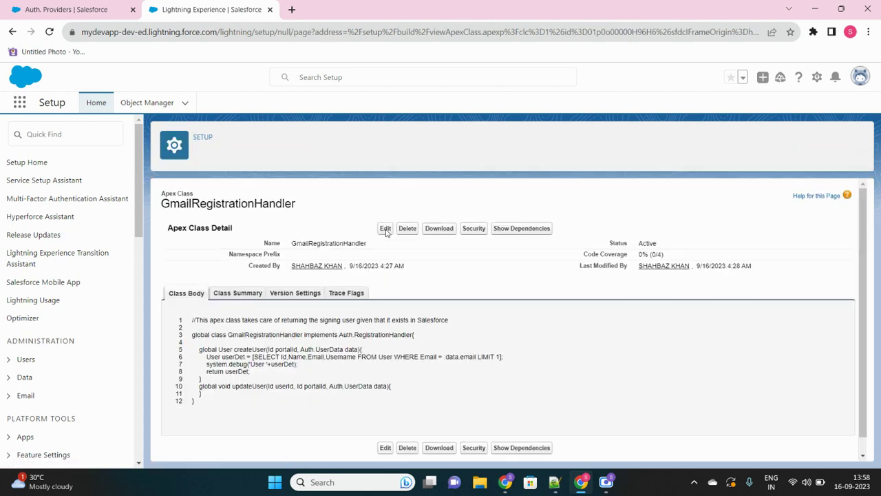
# Reload the Google auth provider details and check its Registration Handler field.
pyautogui.click(73, 10)
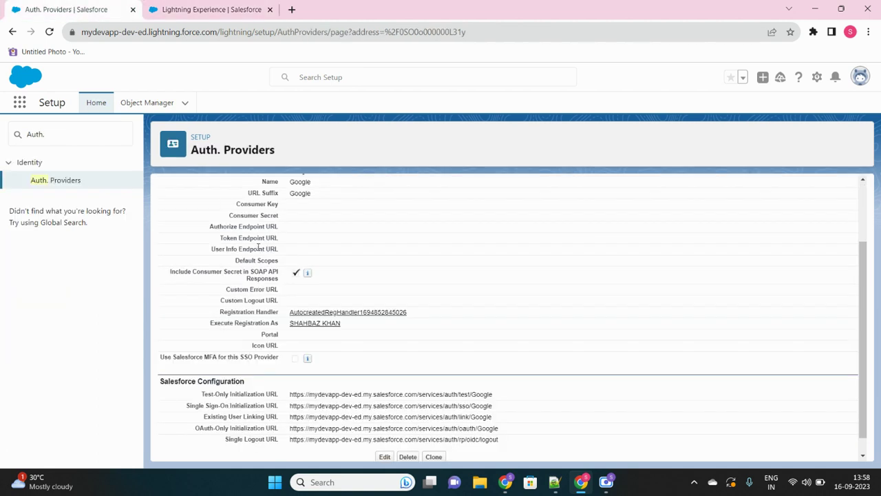
pyautogui.scroll(1, 292, 315)
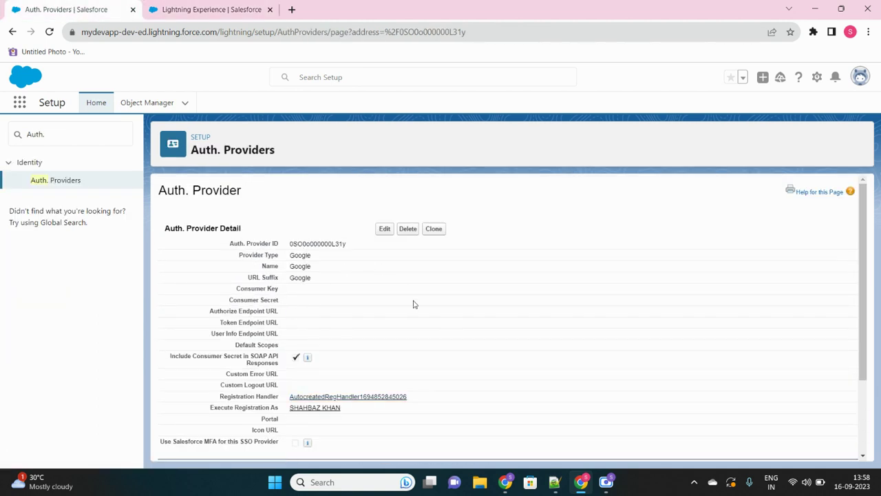
pyautogui.scroll(-1, 413, 304)
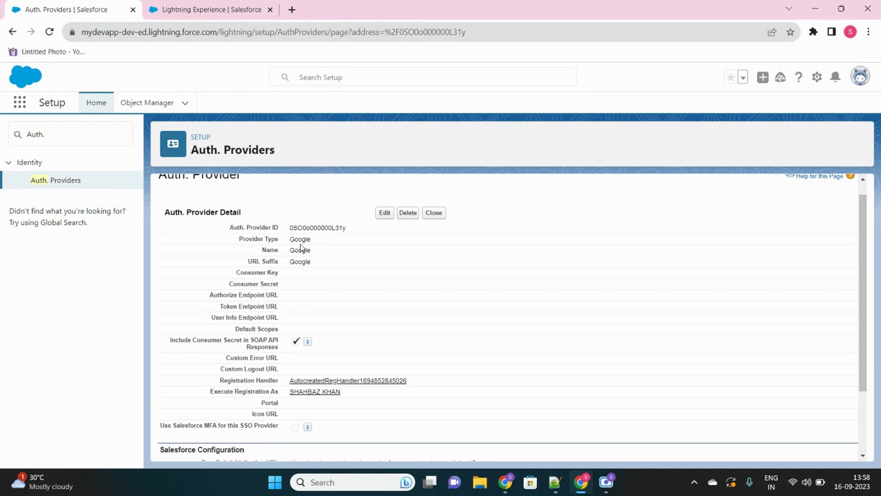
pyautogui.scroll(-1, 355, 297)
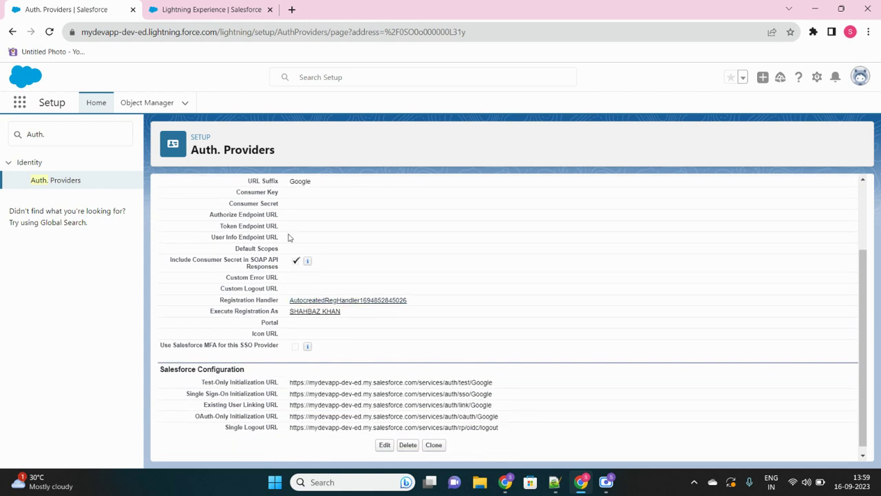
pyautogui.click(49, 32)
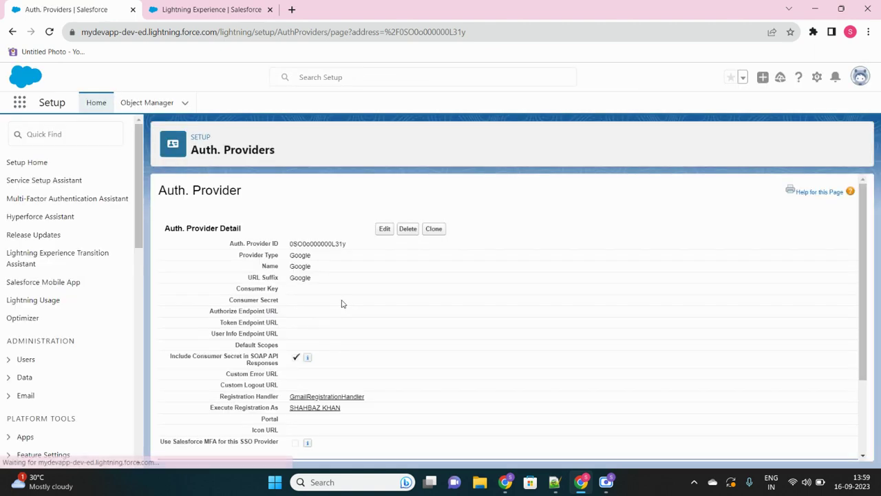
pyautogui.scroll(-1, 342, 304)
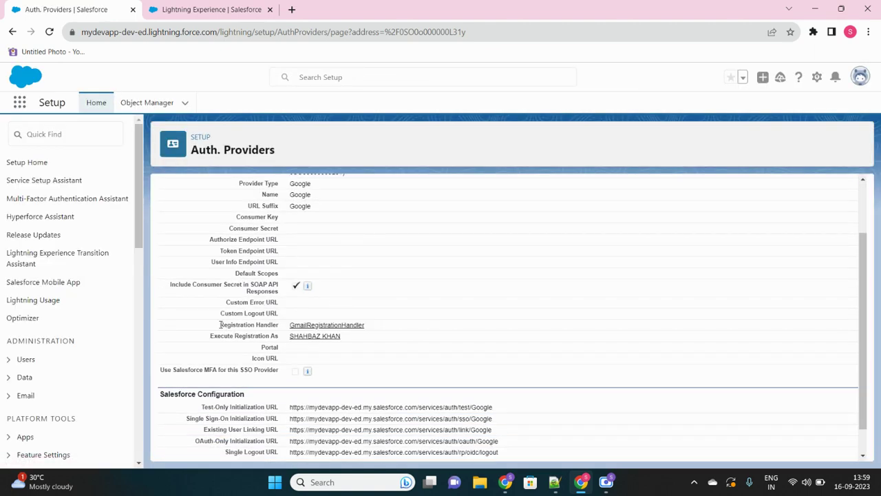
pyautogui.moveTo(220, 324); pyautogui.dragTo(281, 327)
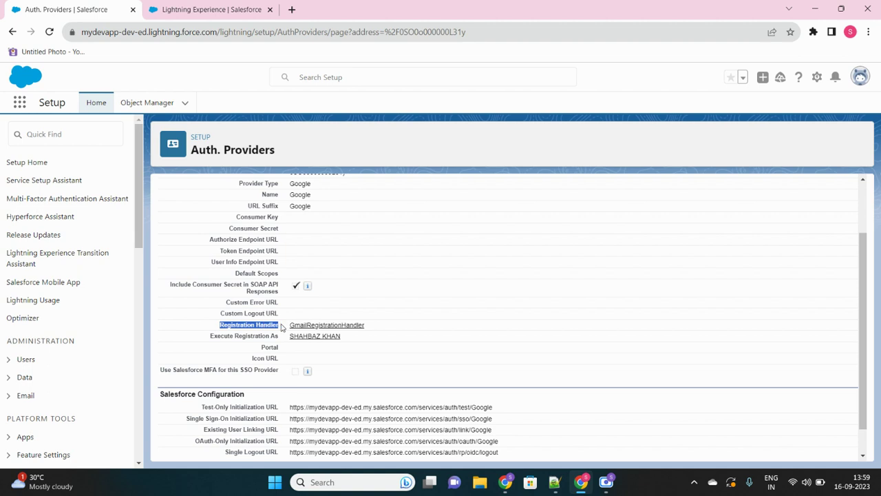
pyautogui.click(281, 328)
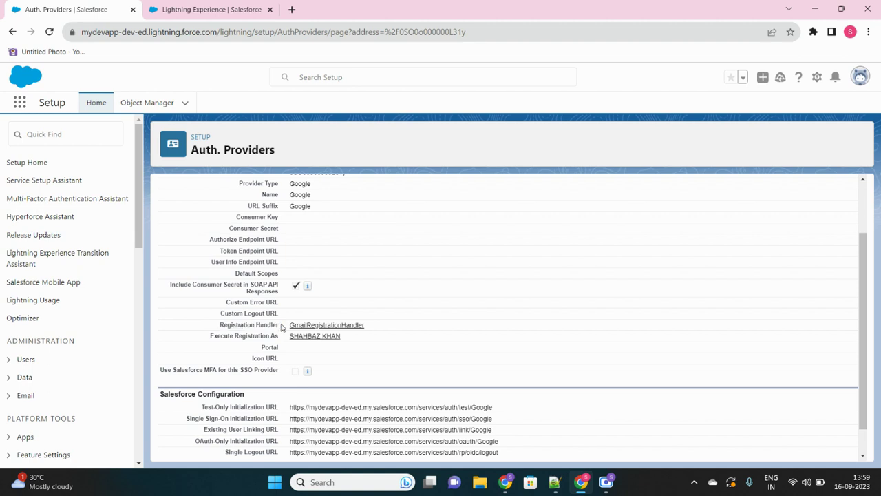
# View the GmailRegistrationHandler class page, then return to the Google auth provider details.
pyautogui.click(354, 328)
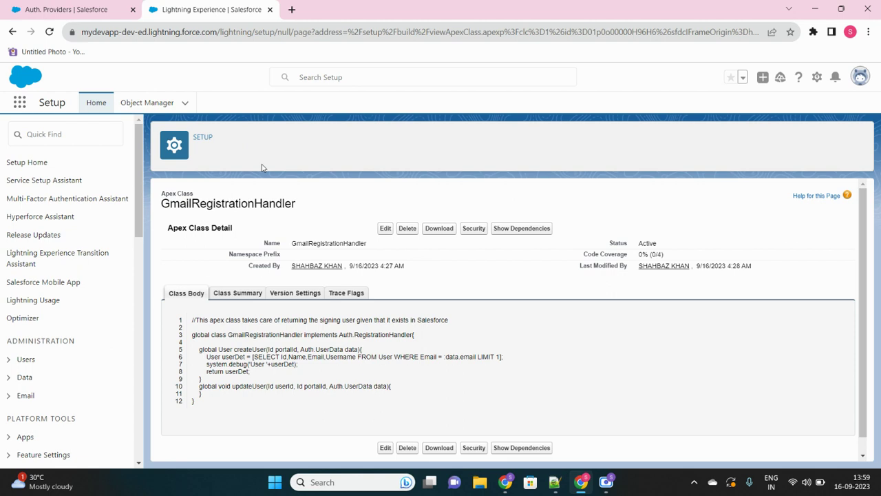
pyautogui.doubleClick(320, 242)
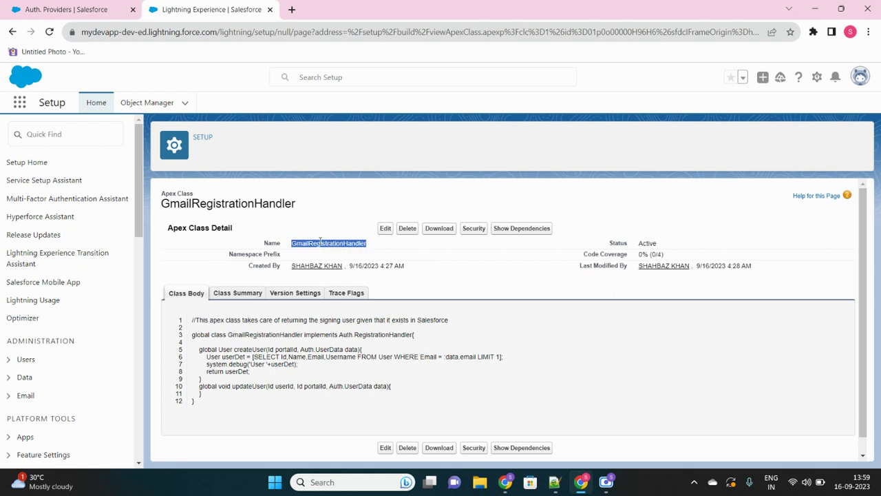
pyautogui.click(92, 10)
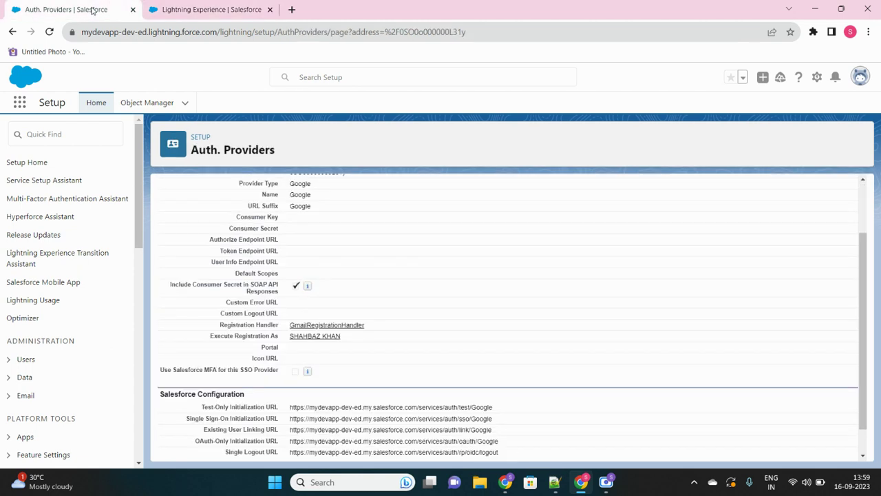
pyautogui.click(197, 11)
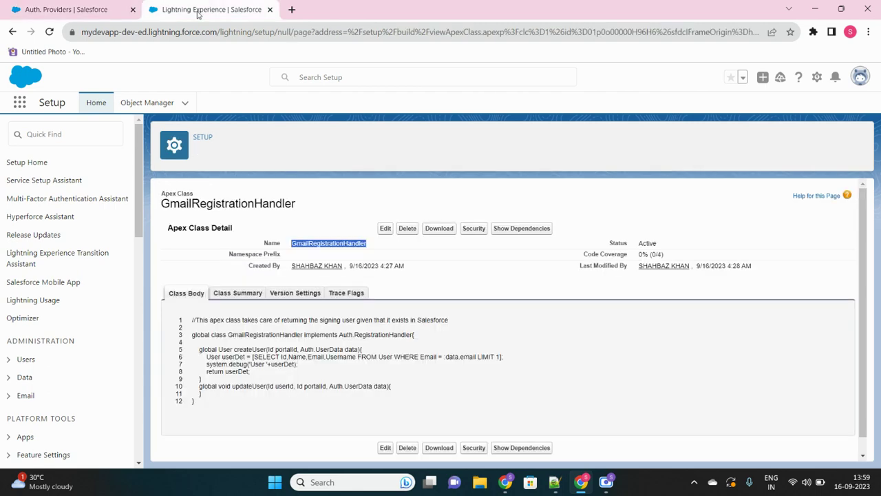
pyautogui.click(67, 11)
pyautogui.scroll(1, 221, 299)
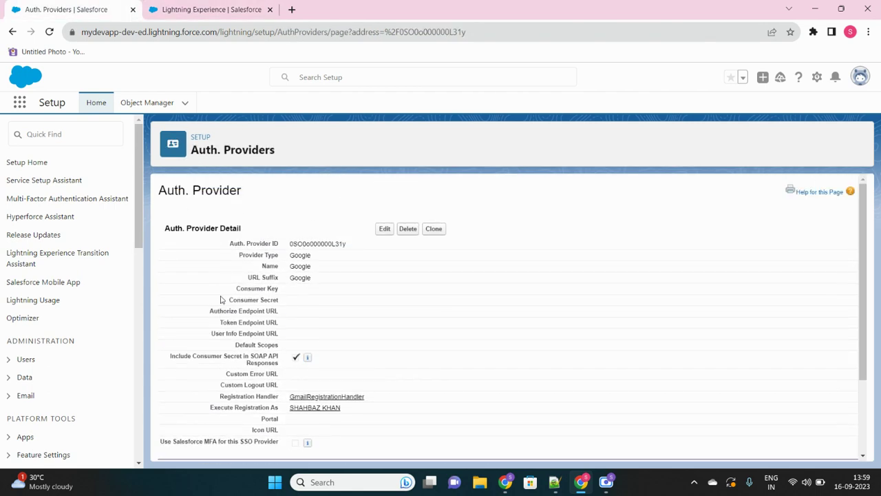
# Find 'my domai' in Setup Quick Find, open My Domain, and scroll to Authentication Configuration.
pyautogui.click(62, 138)
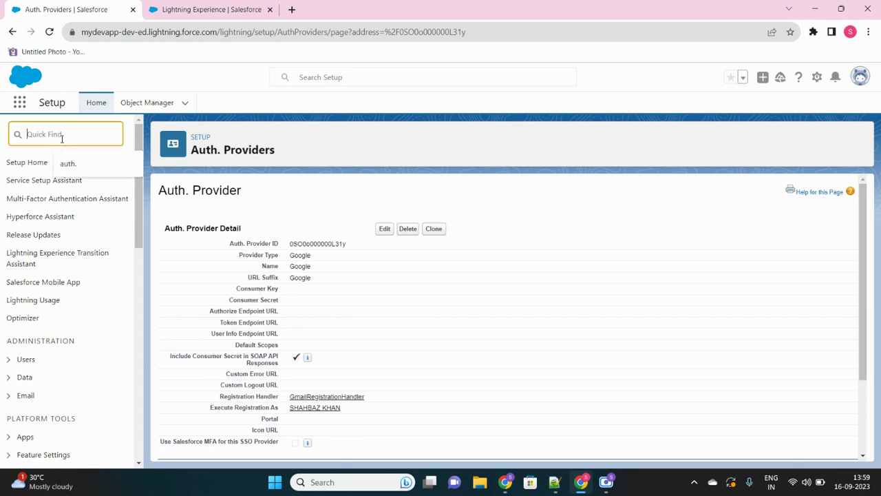
pyautogui.write('my domai')
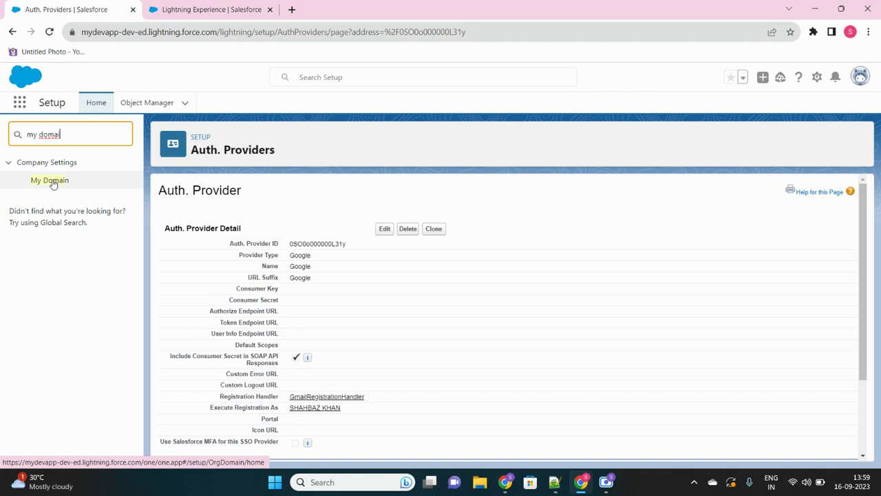
pyautogui.click(53, 182)
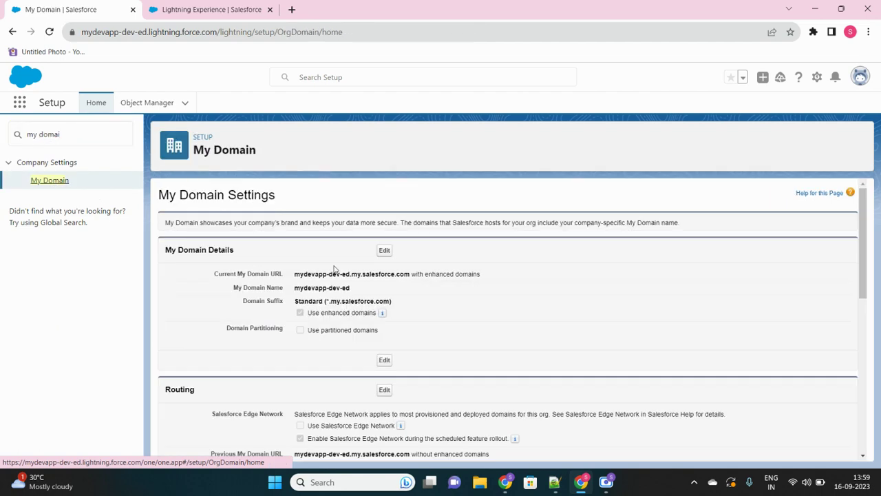
pyautogui.scroll(-10, 334, 269)
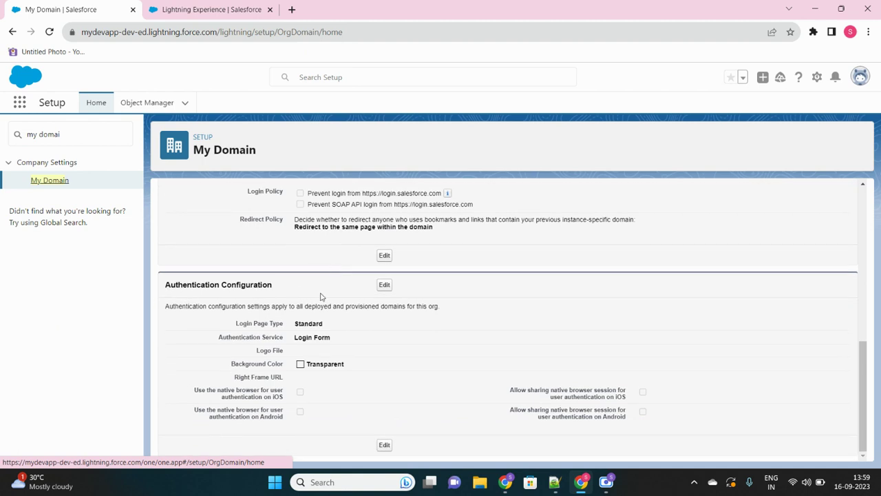
# Add Google as a My Domain authentication service and save the configuration.
pyautogui.click(384, 285)
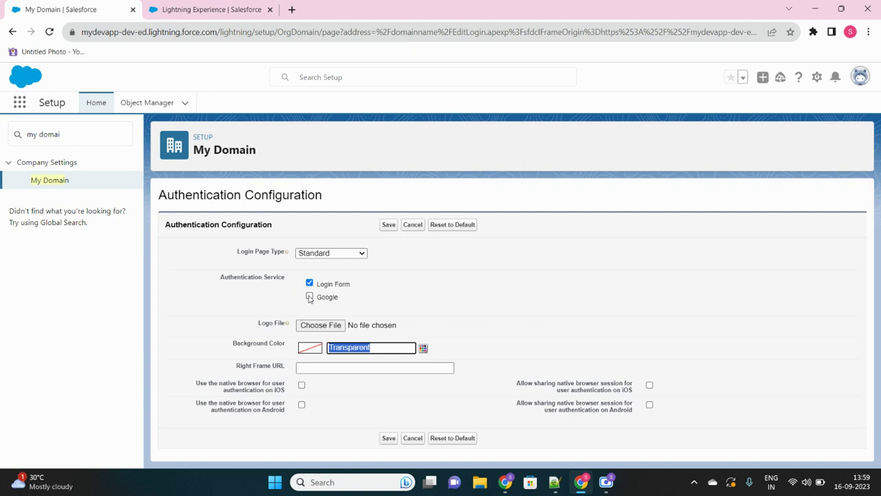
pyautogui.click(310, 297)
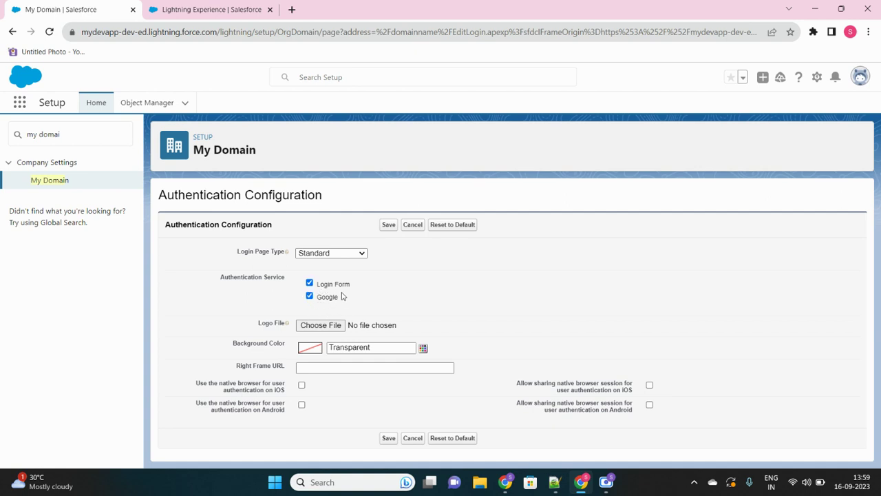
pyautogui.click(388, 225)
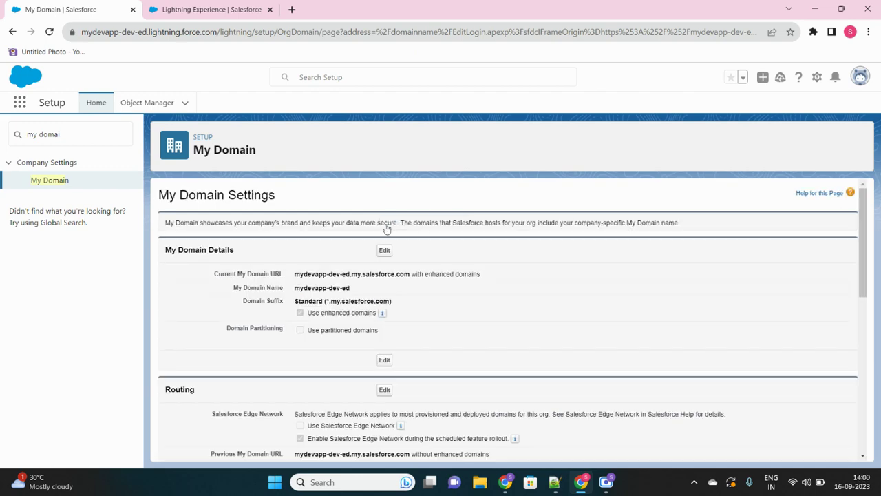
# Select the current My Domain URL and open a new incognito window.
pyautogui.scroll(-10, 367, 378)
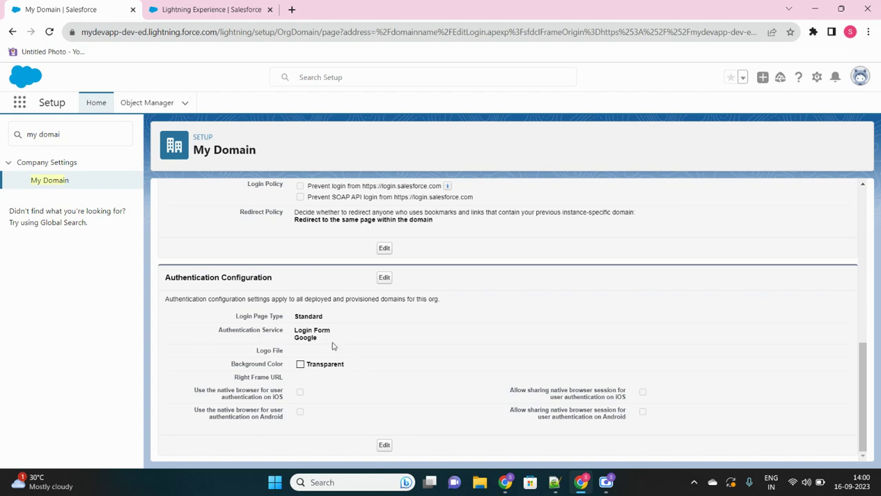
pyautogui.scroll(10, 333, 345)
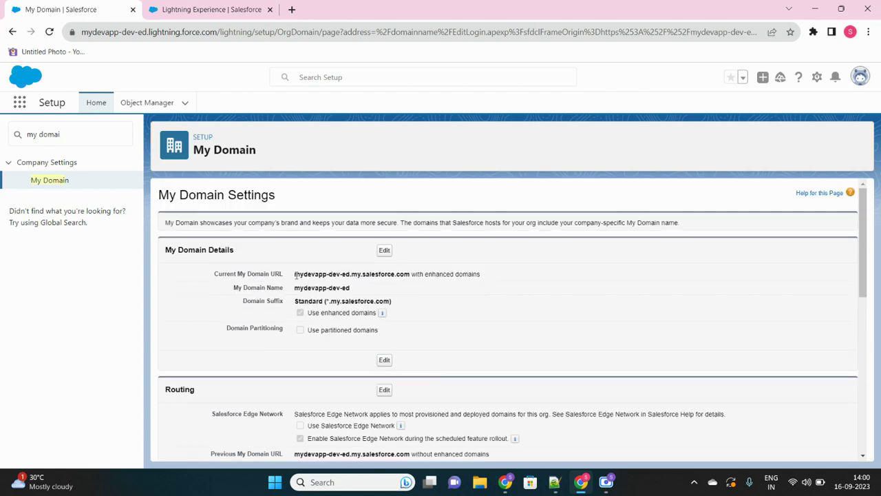
pyautogui.moveTo(295, 273); pyautogui.dragTo(412, 270)
pyautogui.hotkey('ctrl', 'c')
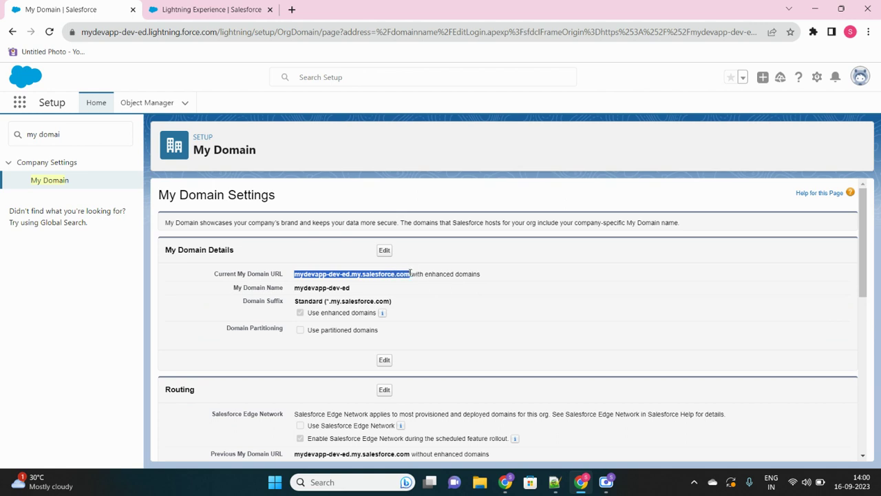
pyautogui.hotkey('ctrl', 'shift', 'n')
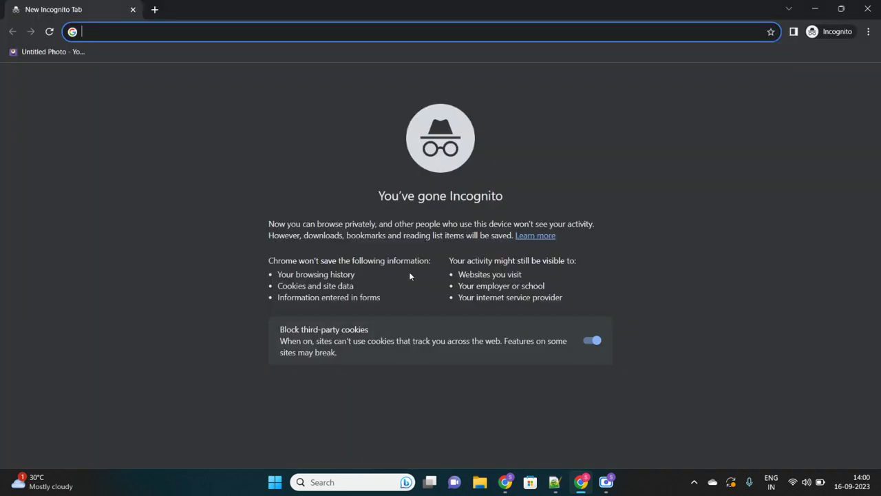
# Load the pasted My Domain URL in incognito and choose to log in with Google.
pyautogui.hotkey('ctrl', 'v')
pyautogui.press('Return')
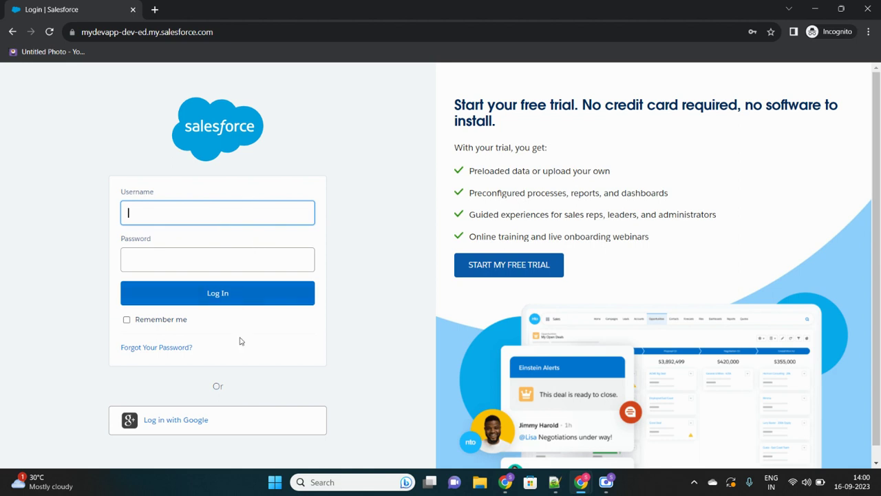
pyautogui.click(197, 428)
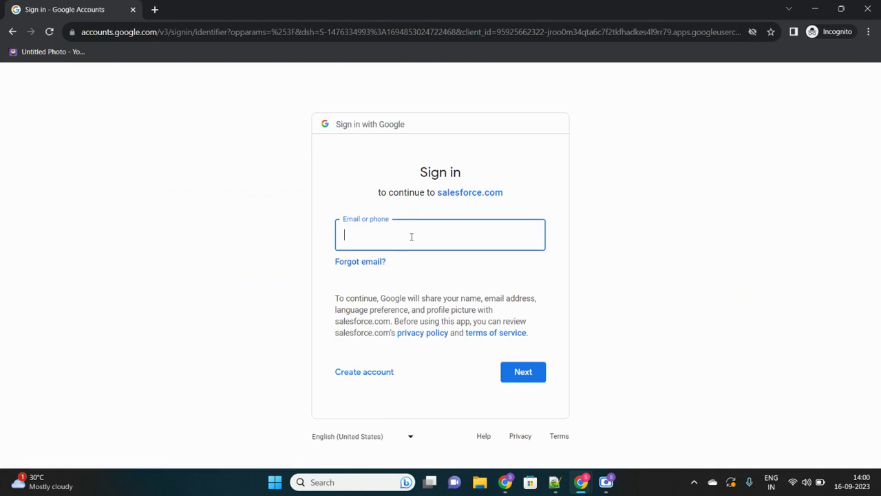
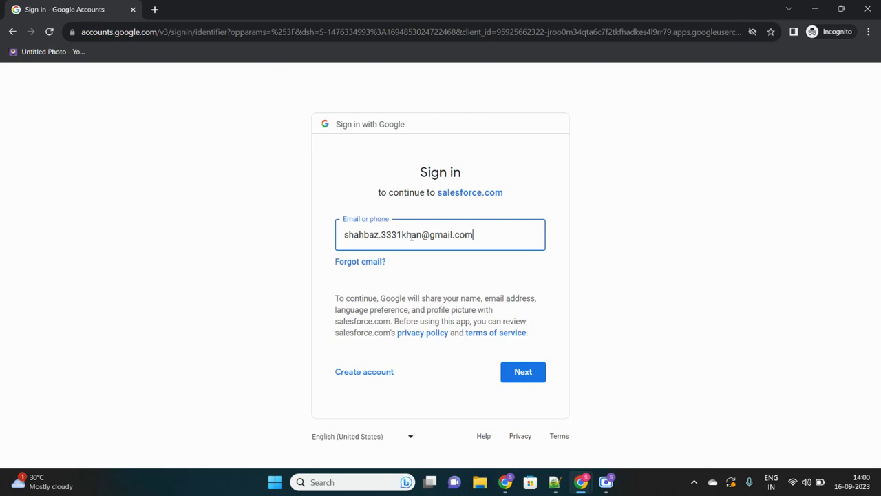
# Sign in to Google with the account's e-mail address and password.
pyautogui.click(518, 376)
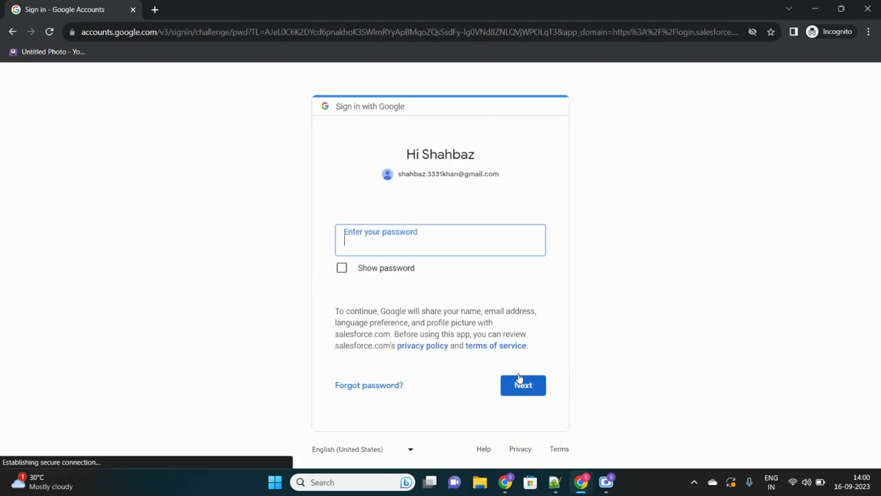
pyautogui.write('*')
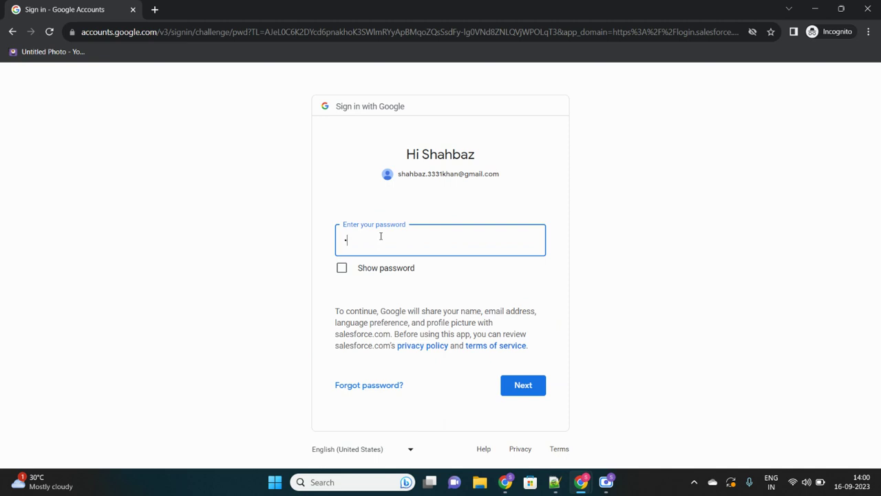
pyautogui.write('********')
pyautogui.click(526, 389)
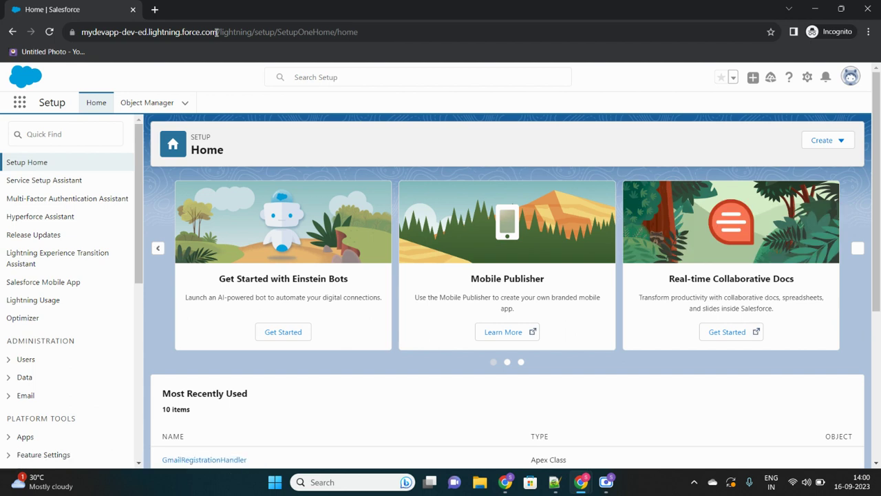
# In the Google-logged-in session, open My Domain settings via Quick Find 'my domai'.
pyautogui.moveTo(216, 32); pyautogui.dragTo(77, 32)
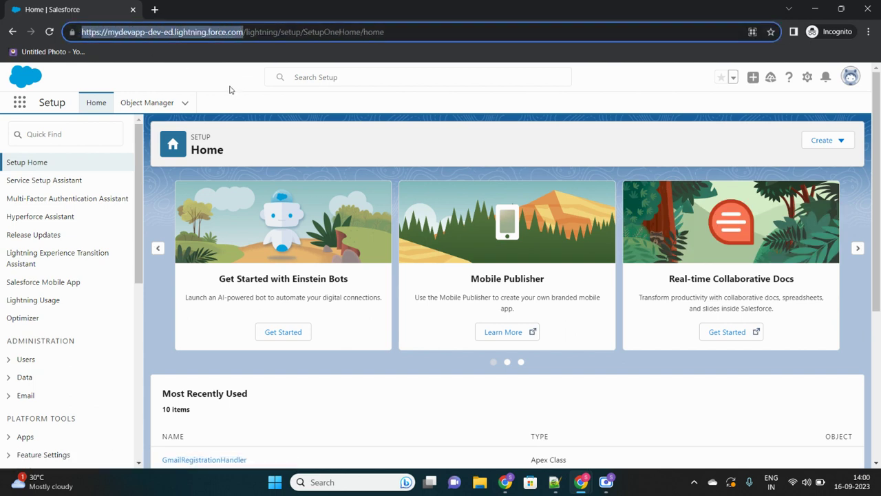
pyautogui.click(230, 90)
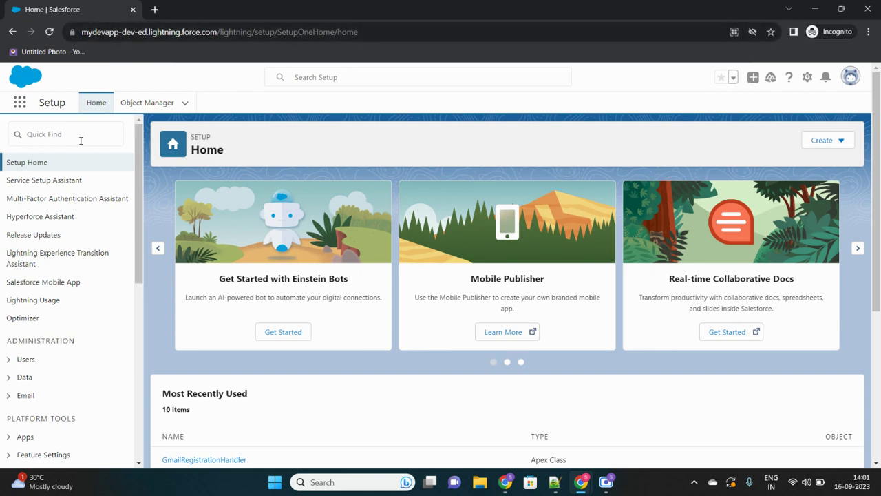
pyautogui.click(78, 140)
pyautogui.write('my domai')
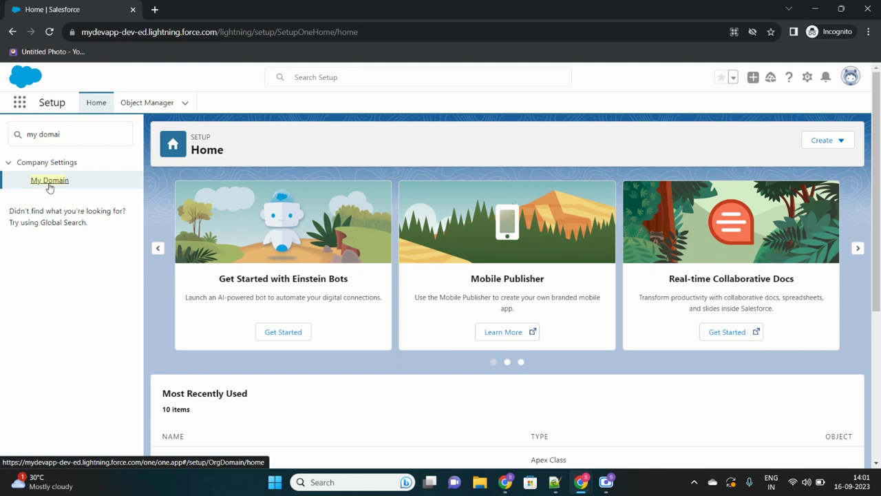
pyautogui.click(49, 182)
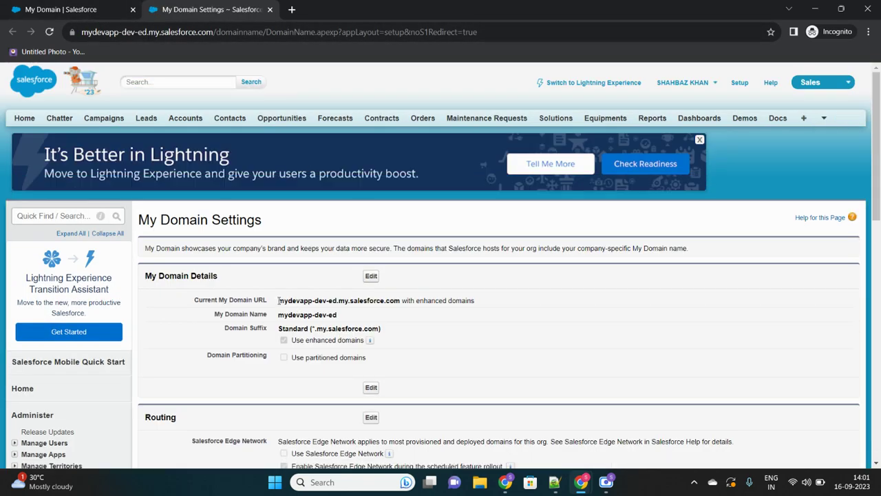
# Check the Current My Domain URL, then close the incognito window.
pyautogui.moveTo(279, 301); pyautogui.dragTo(400, 300)
pyautogui.hotkey('ctrl', 'c')
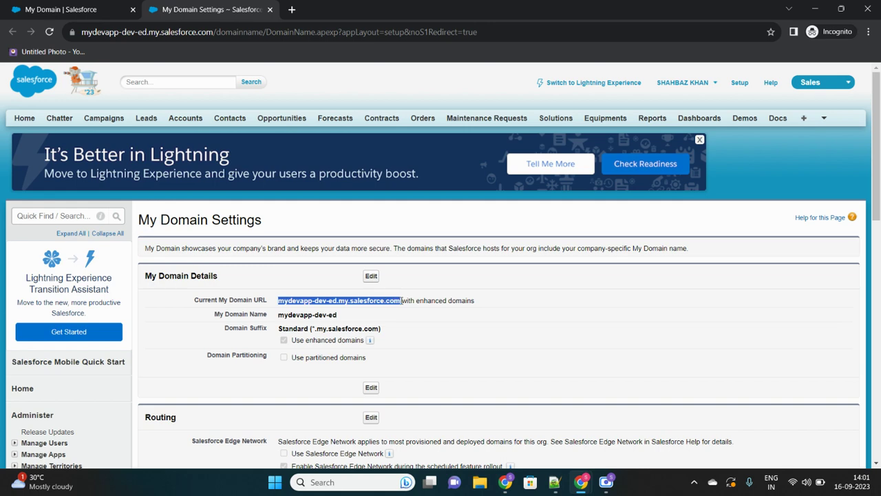
pyautogui.click(401, 301)
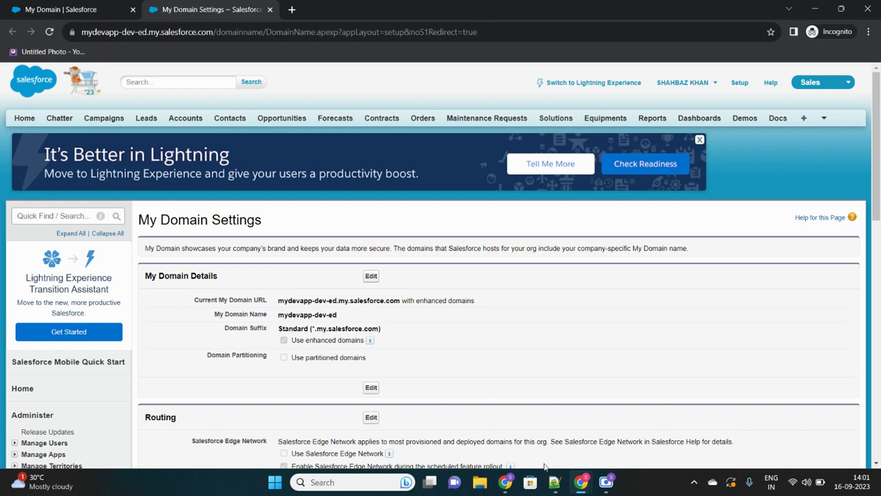
pyautogui.click(869, 8)
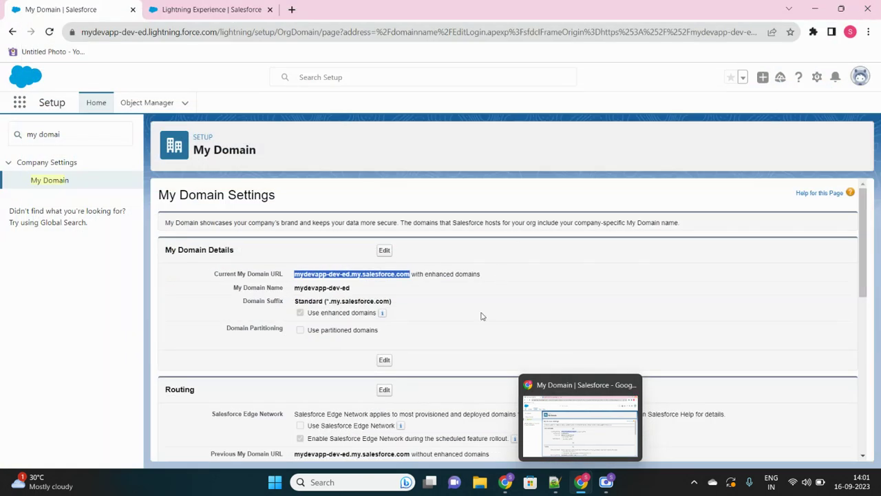
# Uncheck Login Form in My Domain authentication, leaving only Google, and save.
pyautogui.click(482, 316)
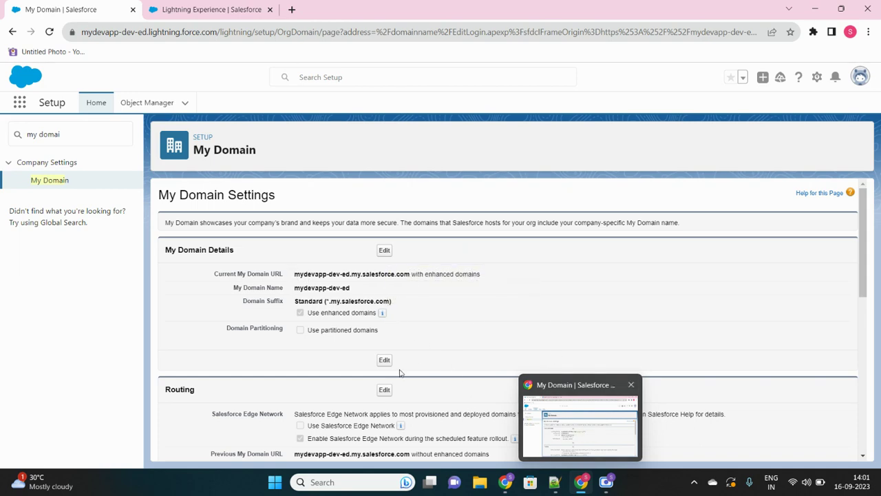
pyautogui.scroll(-10, 400, 373)
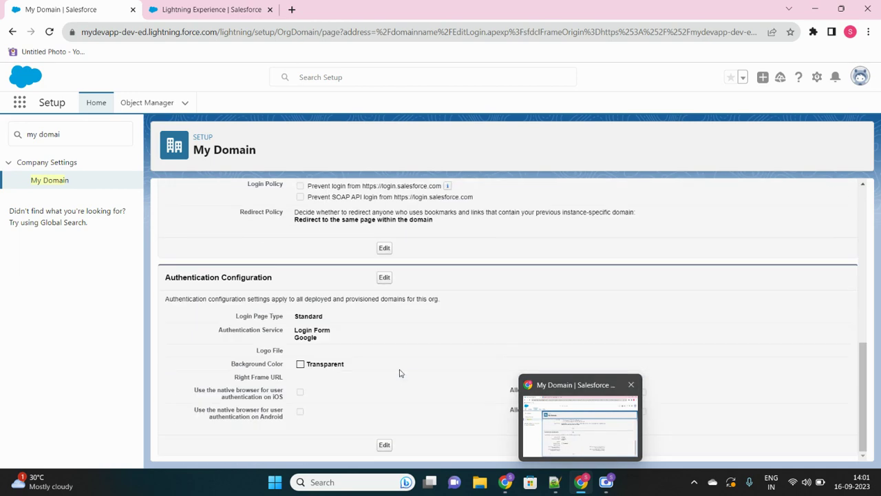
pyautogui.click(384, 278)
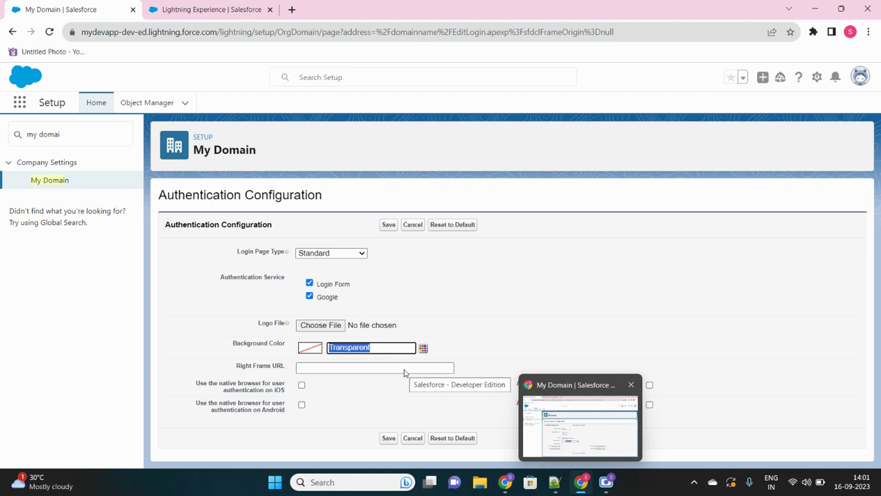
pyautogui.click(310, 284)
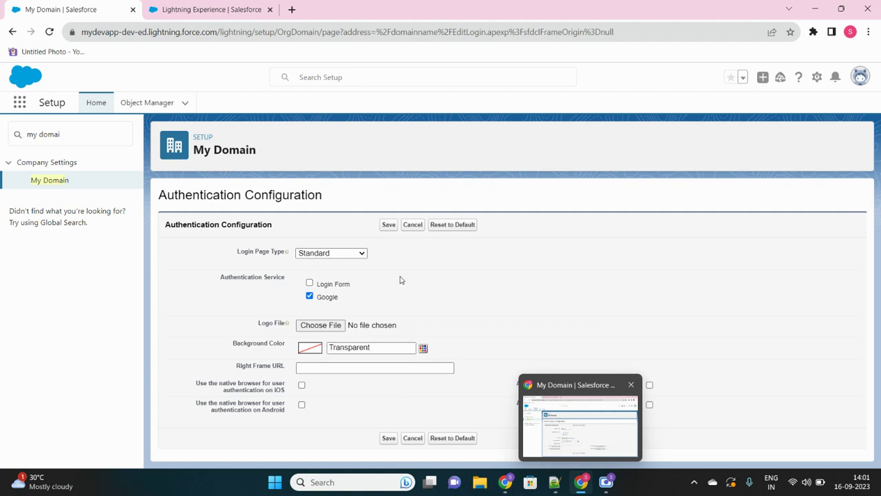
pyautogui.click(387, 225)
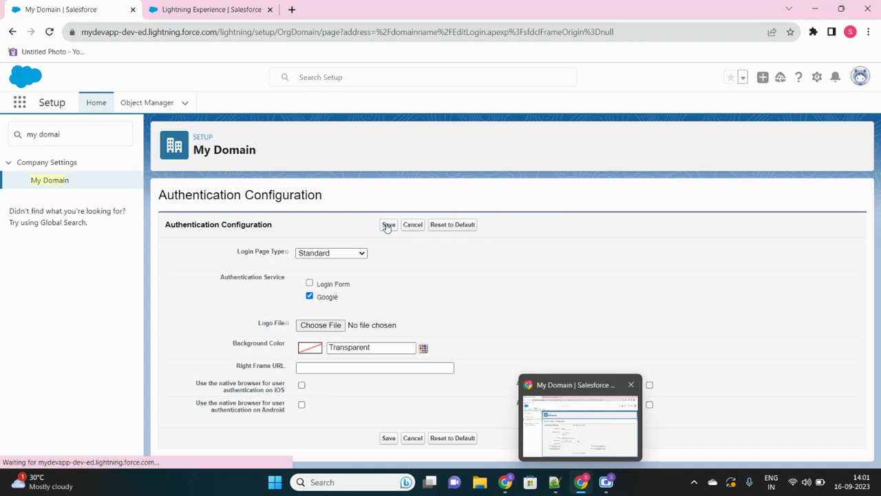
pyautogui.scroll(-10, 444, 345)
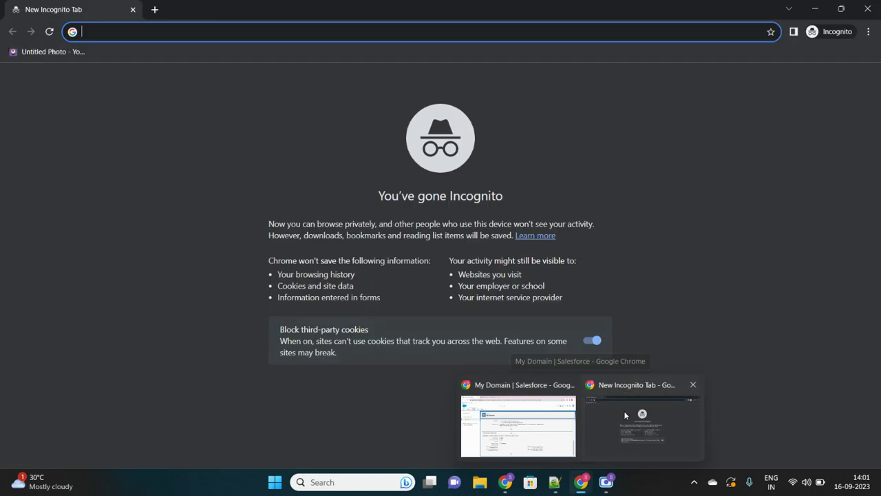
# Load the My Domain URL in incognito twice, confirming it goes straight to Google sign-in.
pyautogui.click(631, 415)
pyautogui.hotkey('ctrl', 'v')
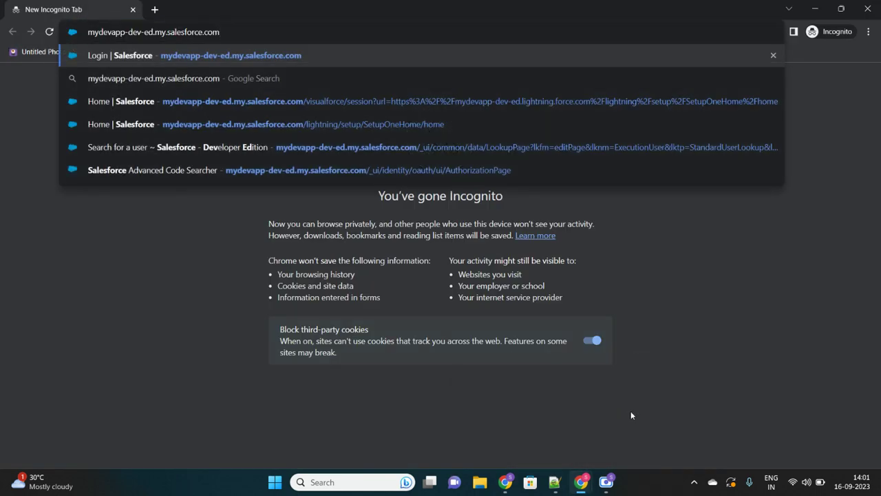
pyautogui.press('Return')
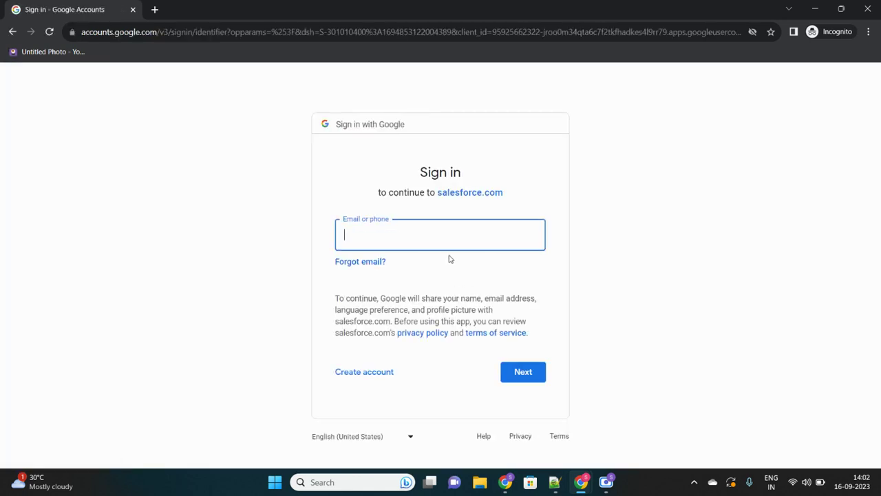
pyautogui.click(133, 10)
pyautogui.hotkey('ctrl', 'shift', 'n')
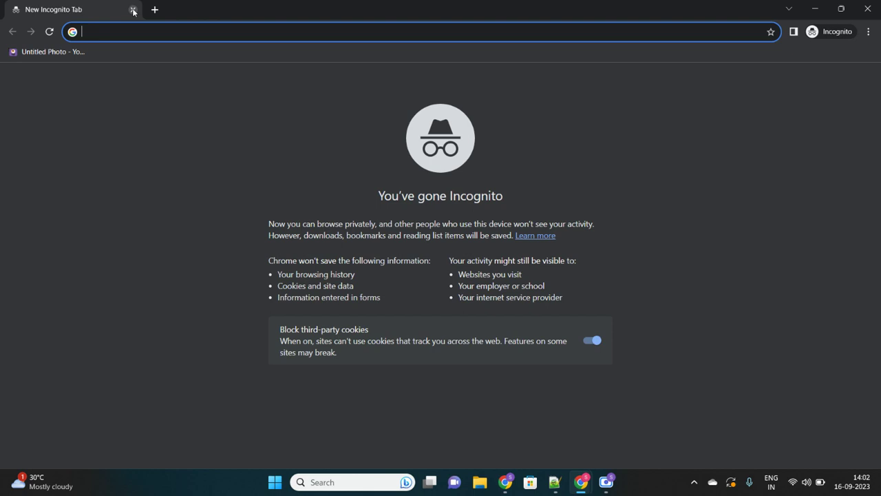
pyautogui.hotkey('ctrl', 'v')
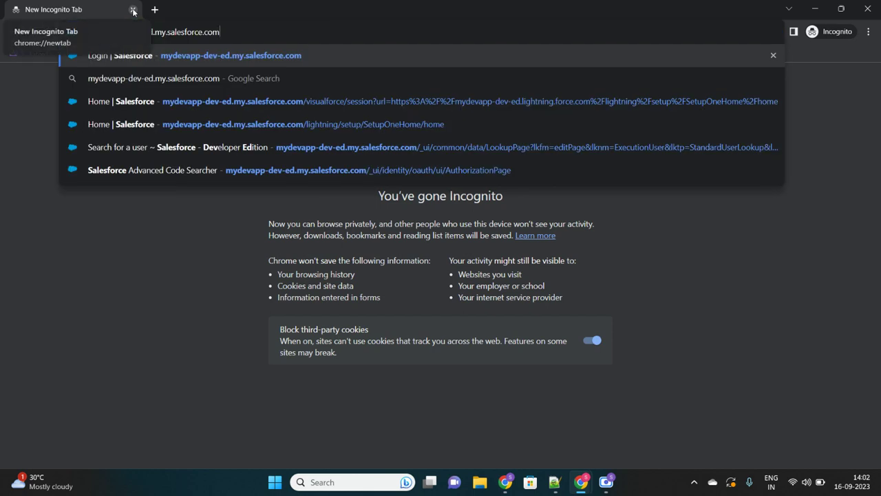
pyautogui.press('Return')
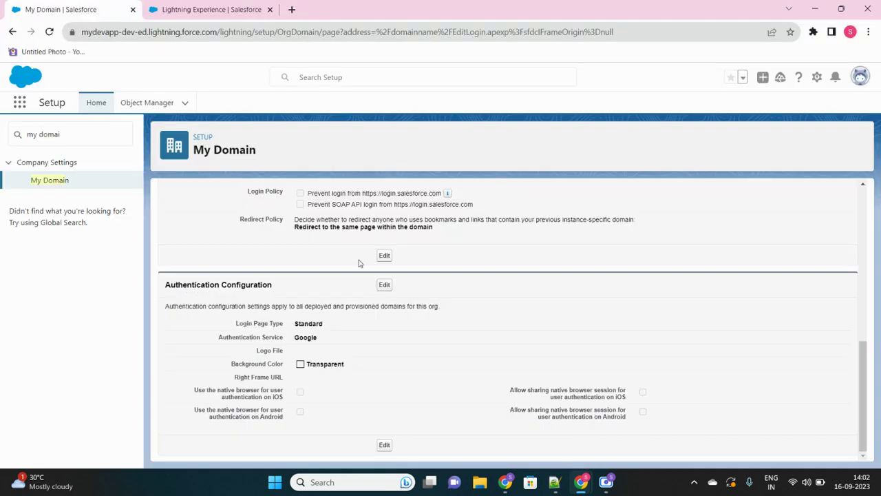
pyautogui.moveTo(296, 335); pyautogui.dragTo(324, 338)
pyautogui.click(328, 339)
pyautogui.scroll(10, 328, 339)
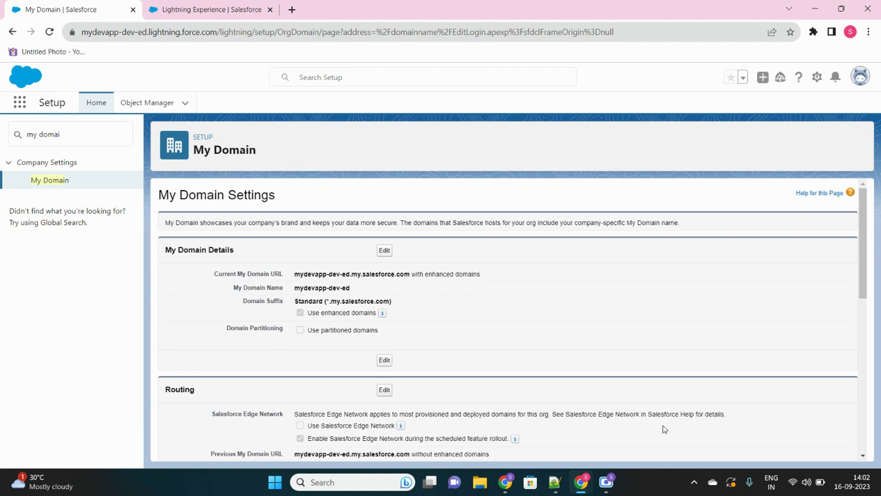
pyautogui.click(610, 490)
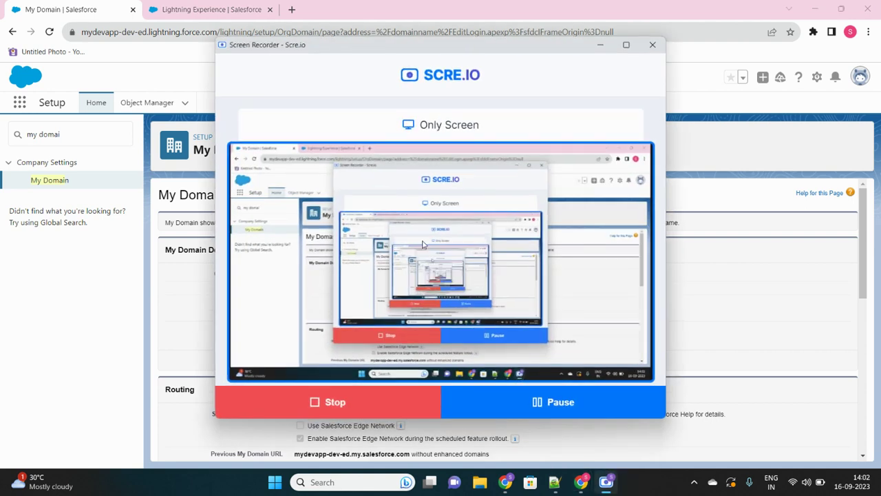
pyautogui.click(600, 44)
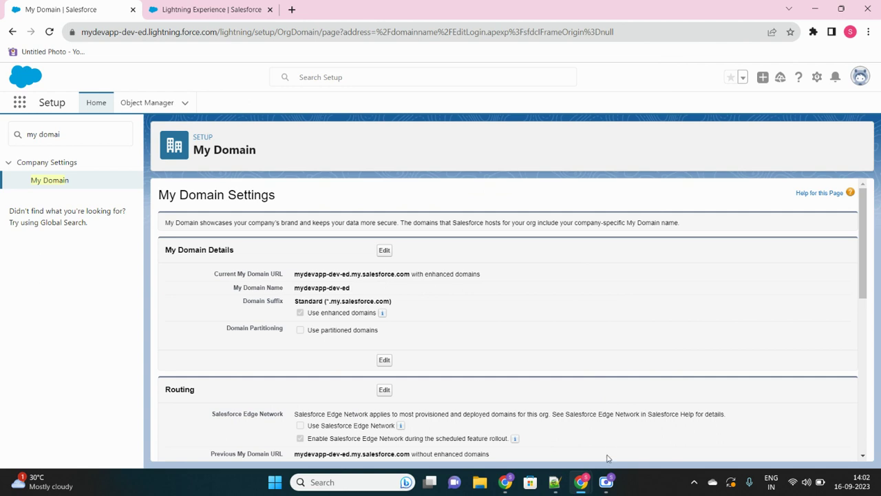
pyautogui.click(606, 482)
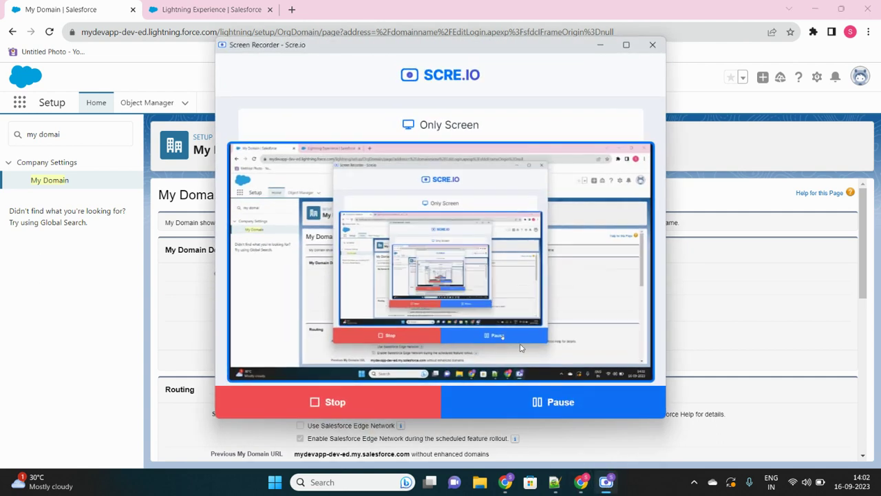